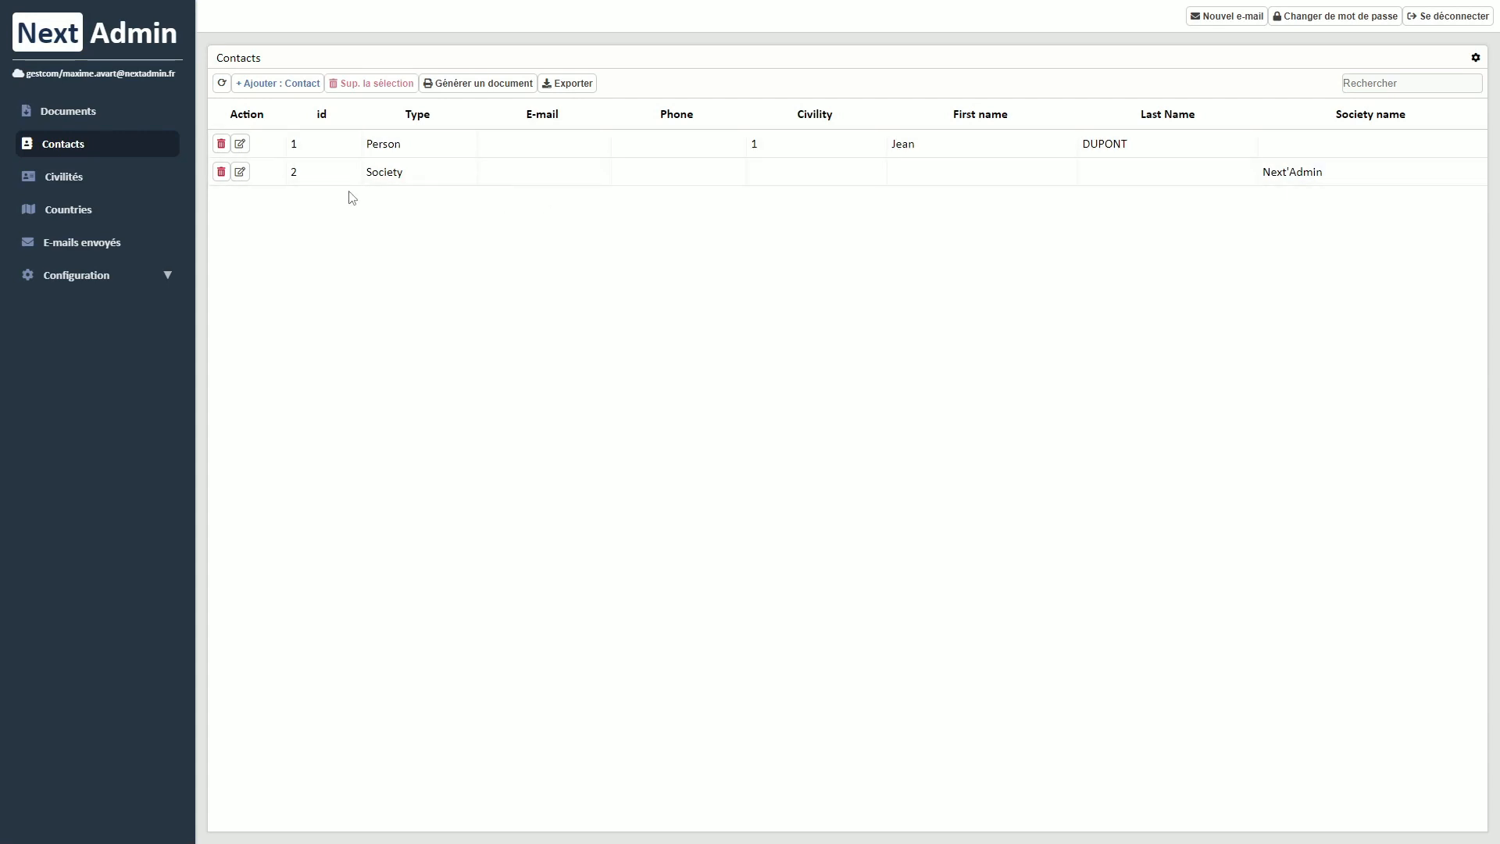
click(391, 148)
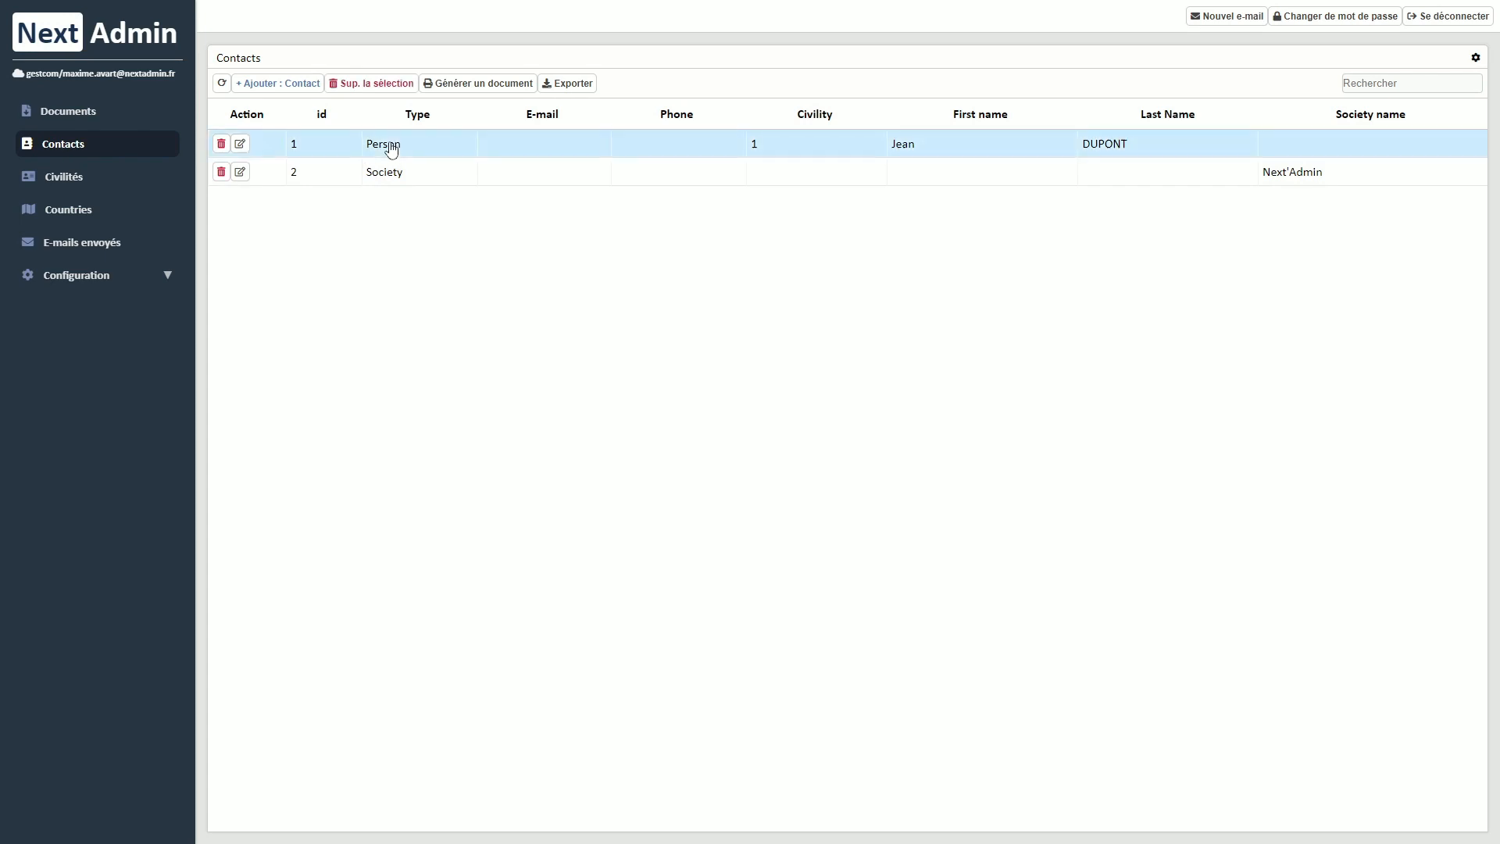
click(414, 173)
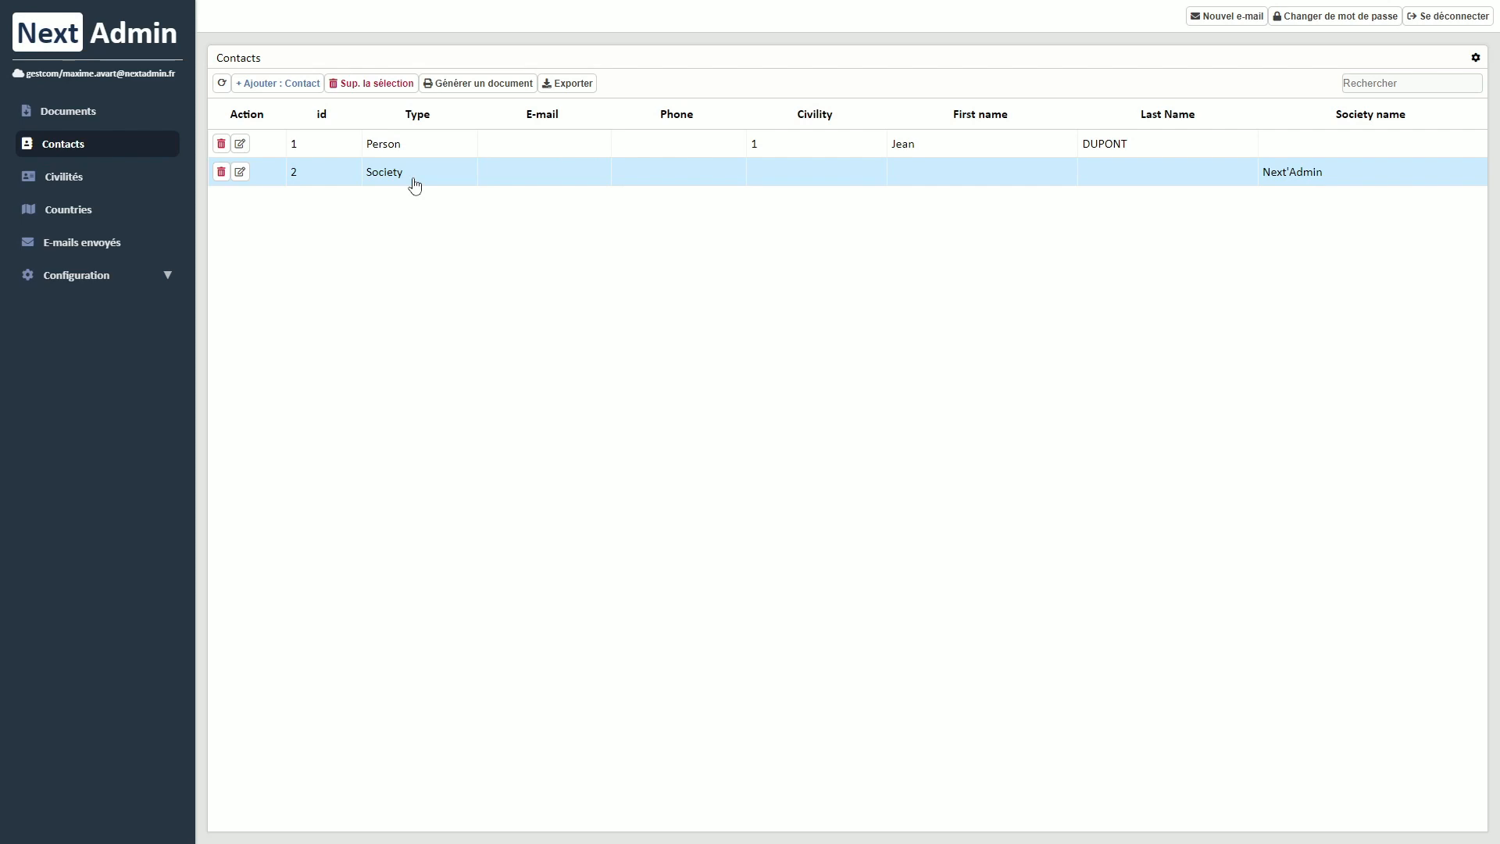
Create a new contacts view named Person and remove its Type and Society name columns.
click(1474, 58)
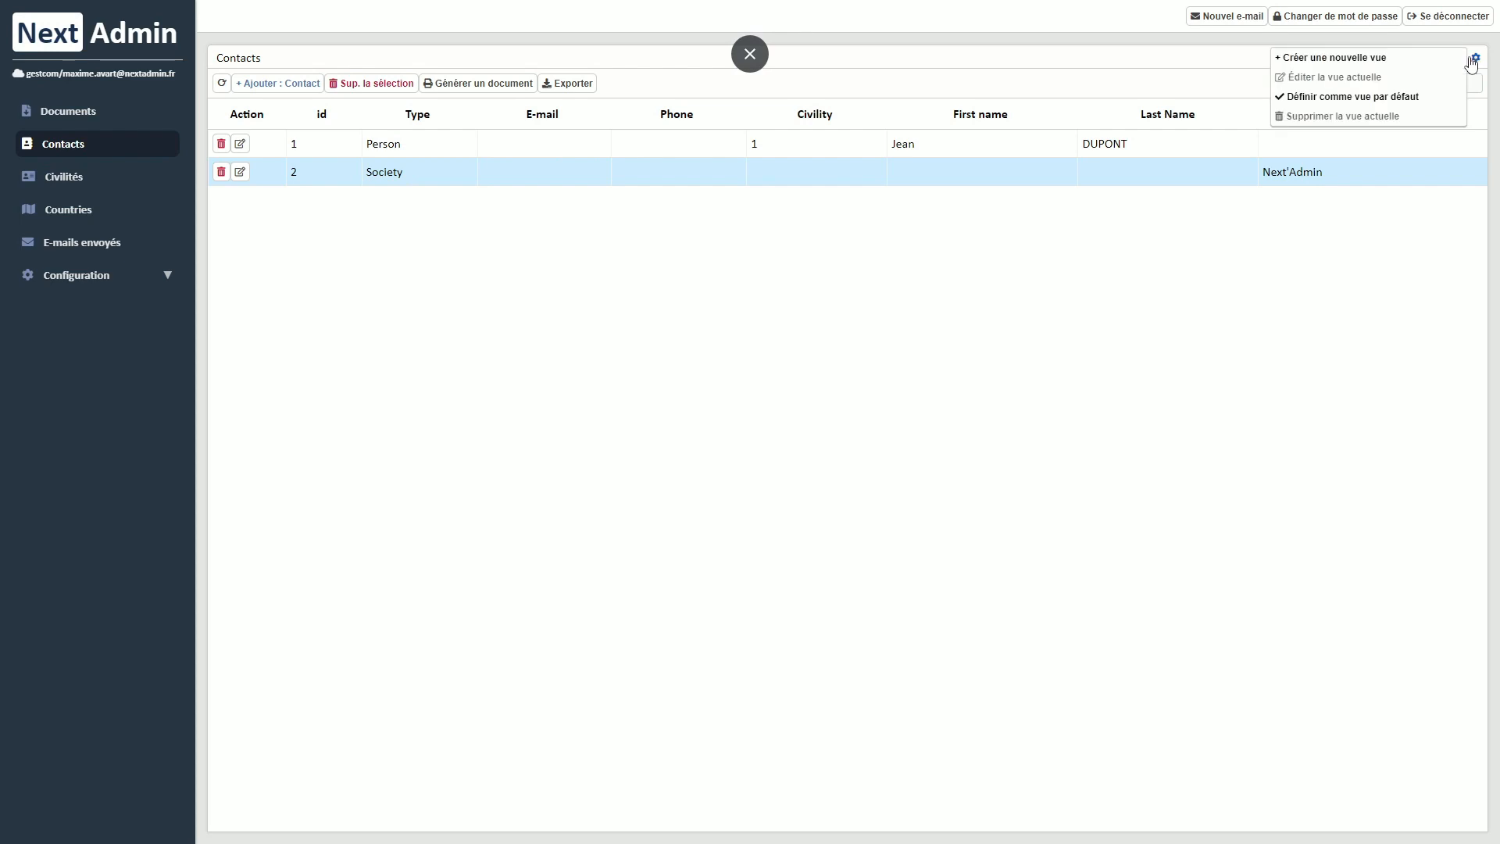
click(1372, 62)
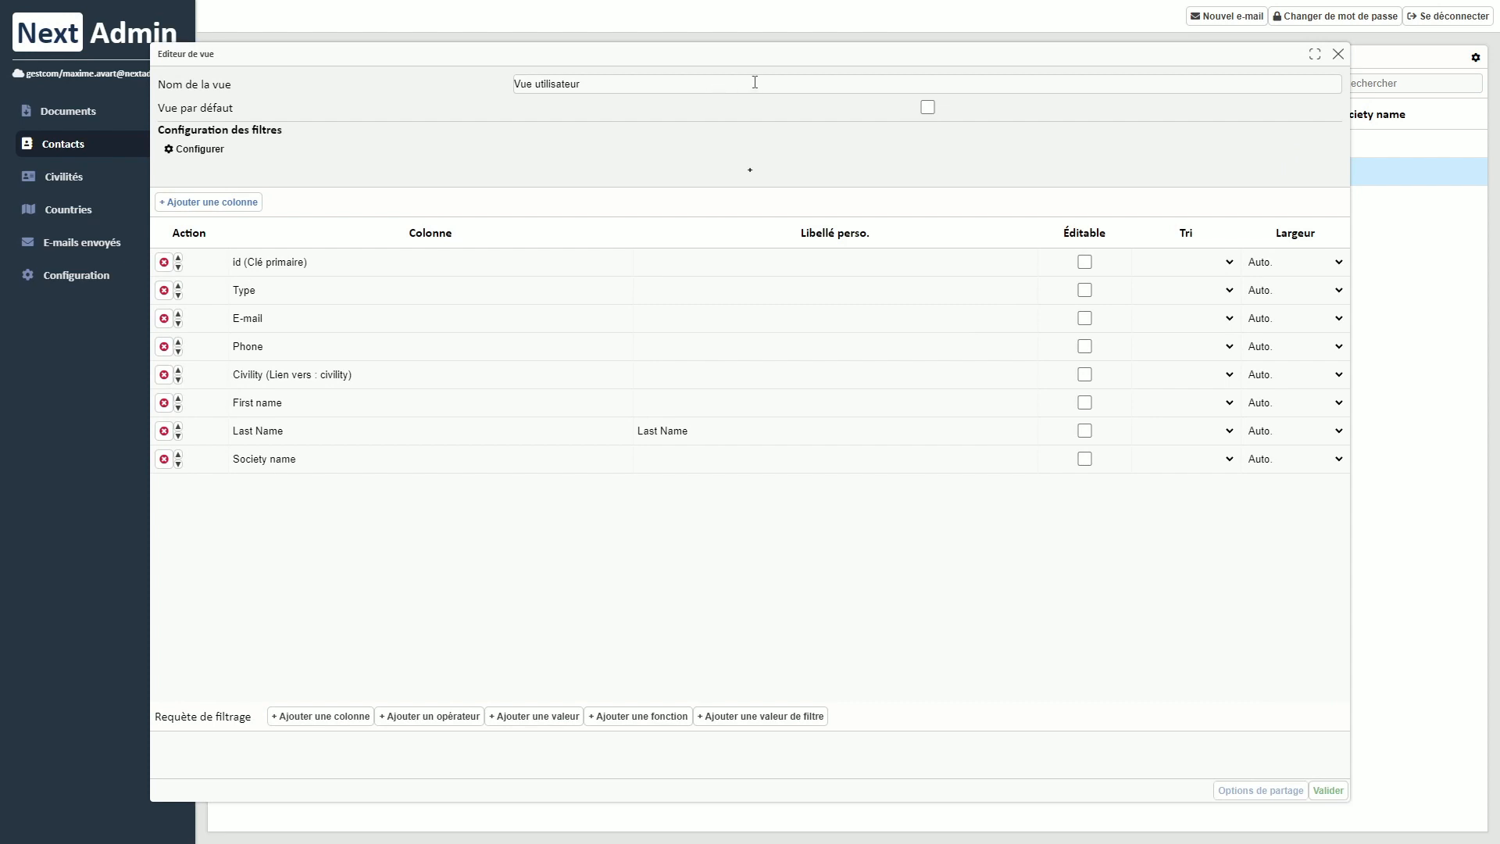
drag(754, 82, 508, 87)
text(Person)
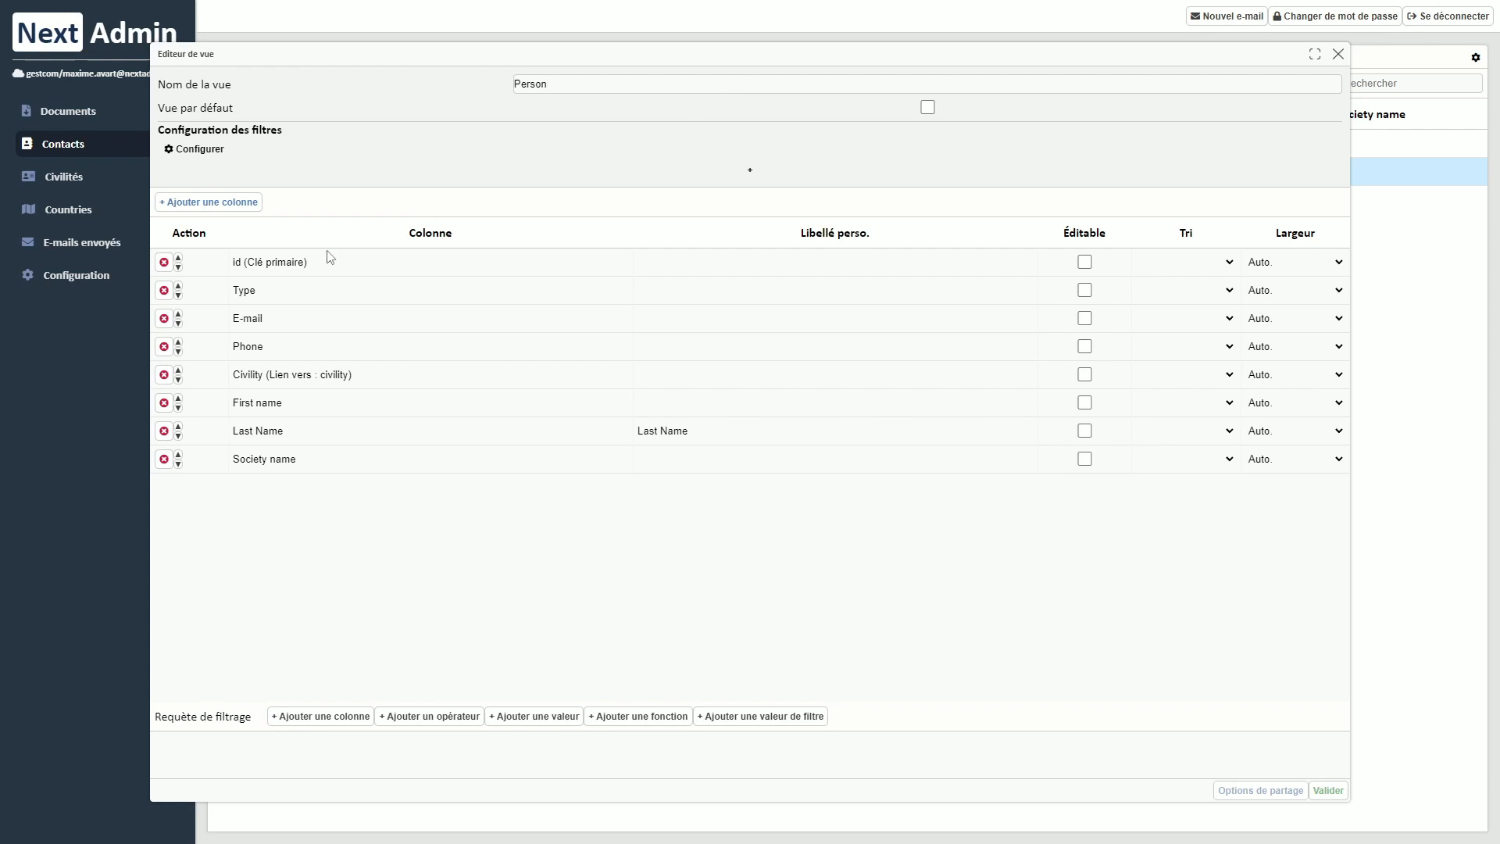
click(164, 290)
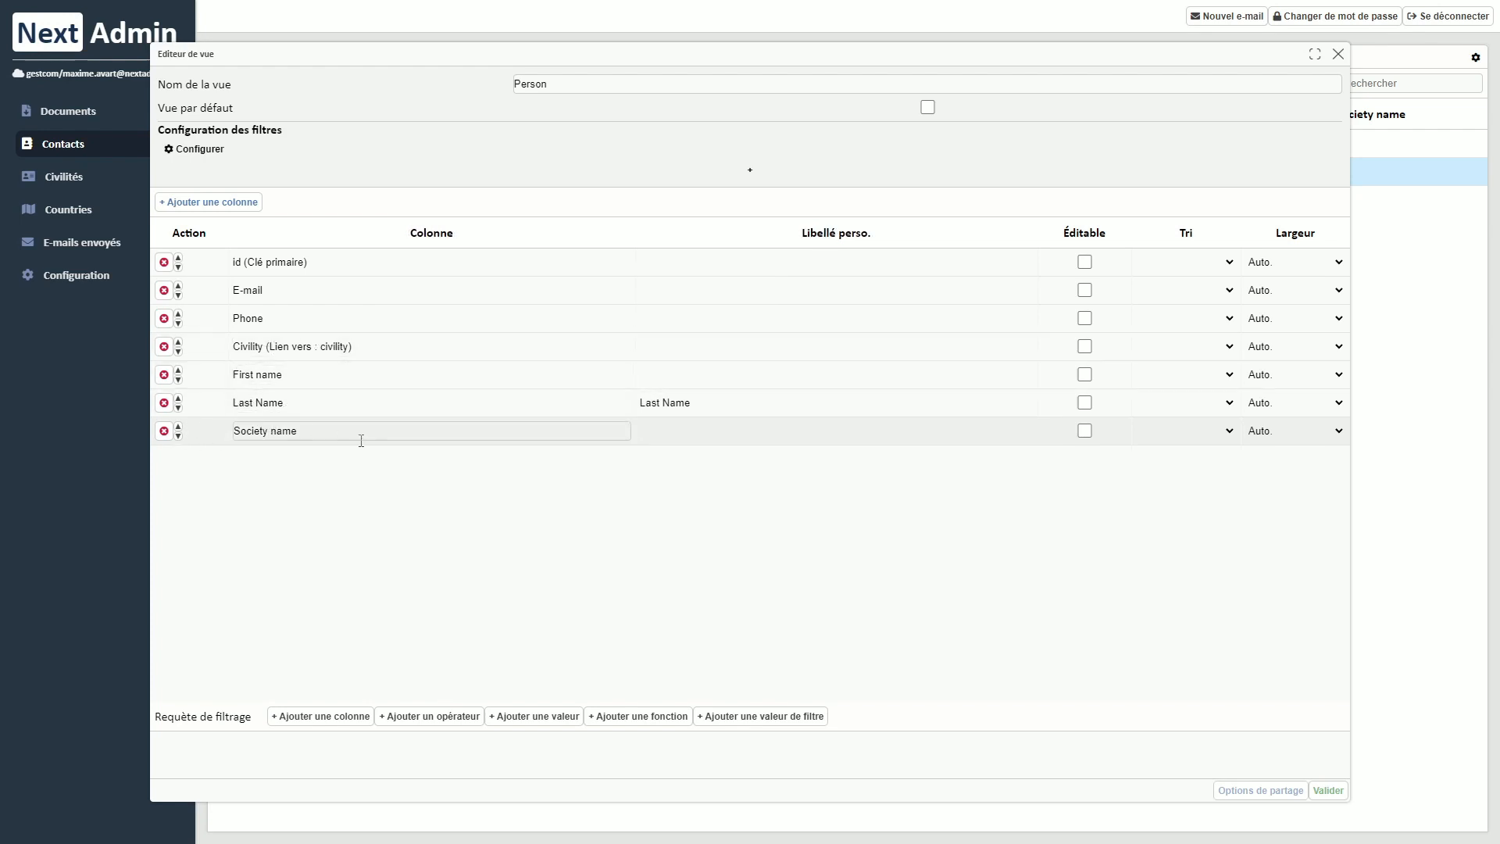
click(164, 431)
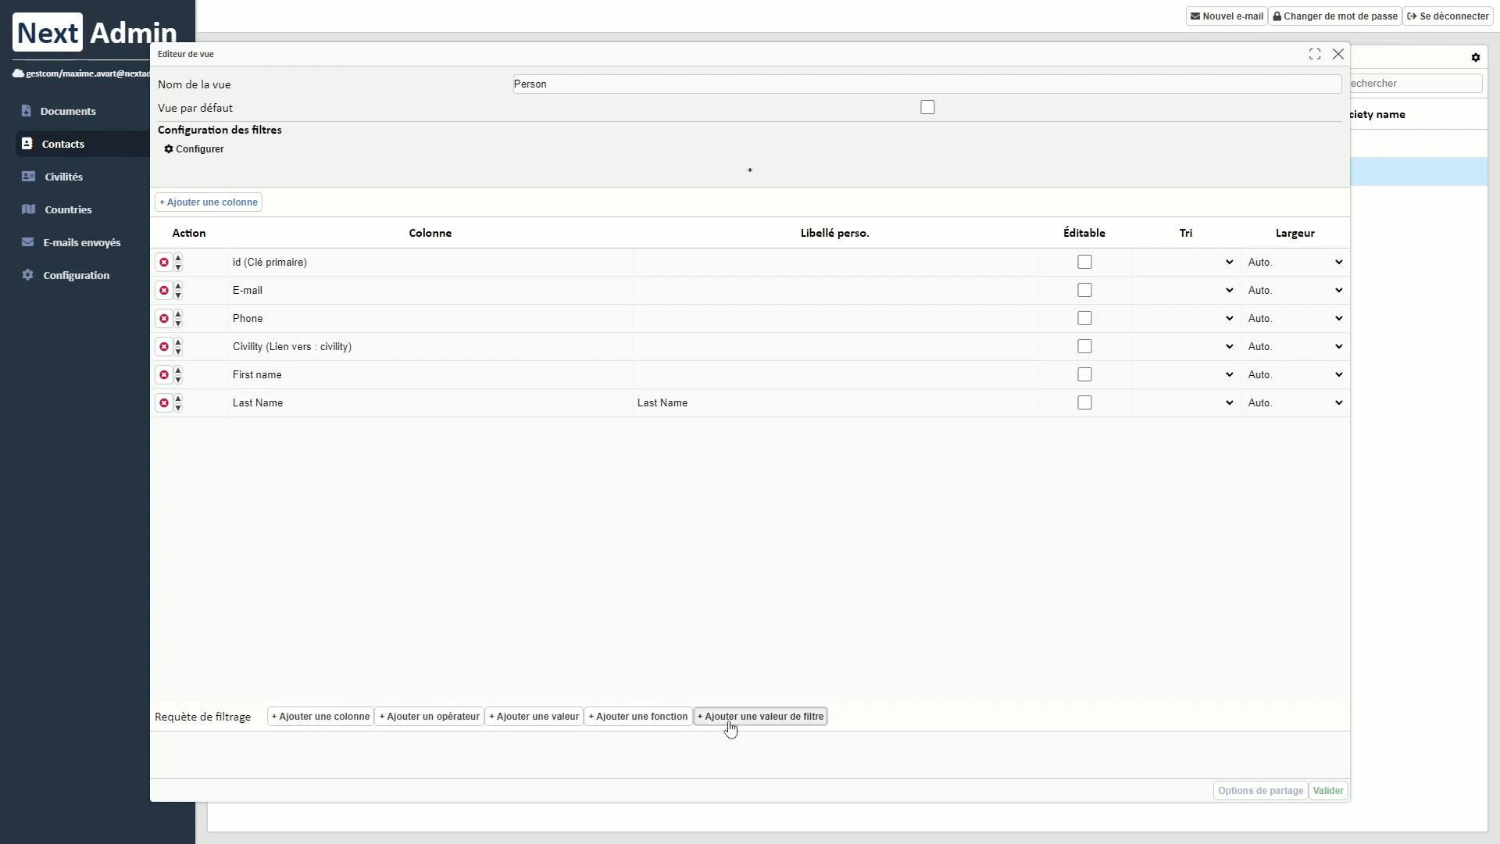
Build a filter query for the Person view with the condition type = '1'.
click(350, 720)
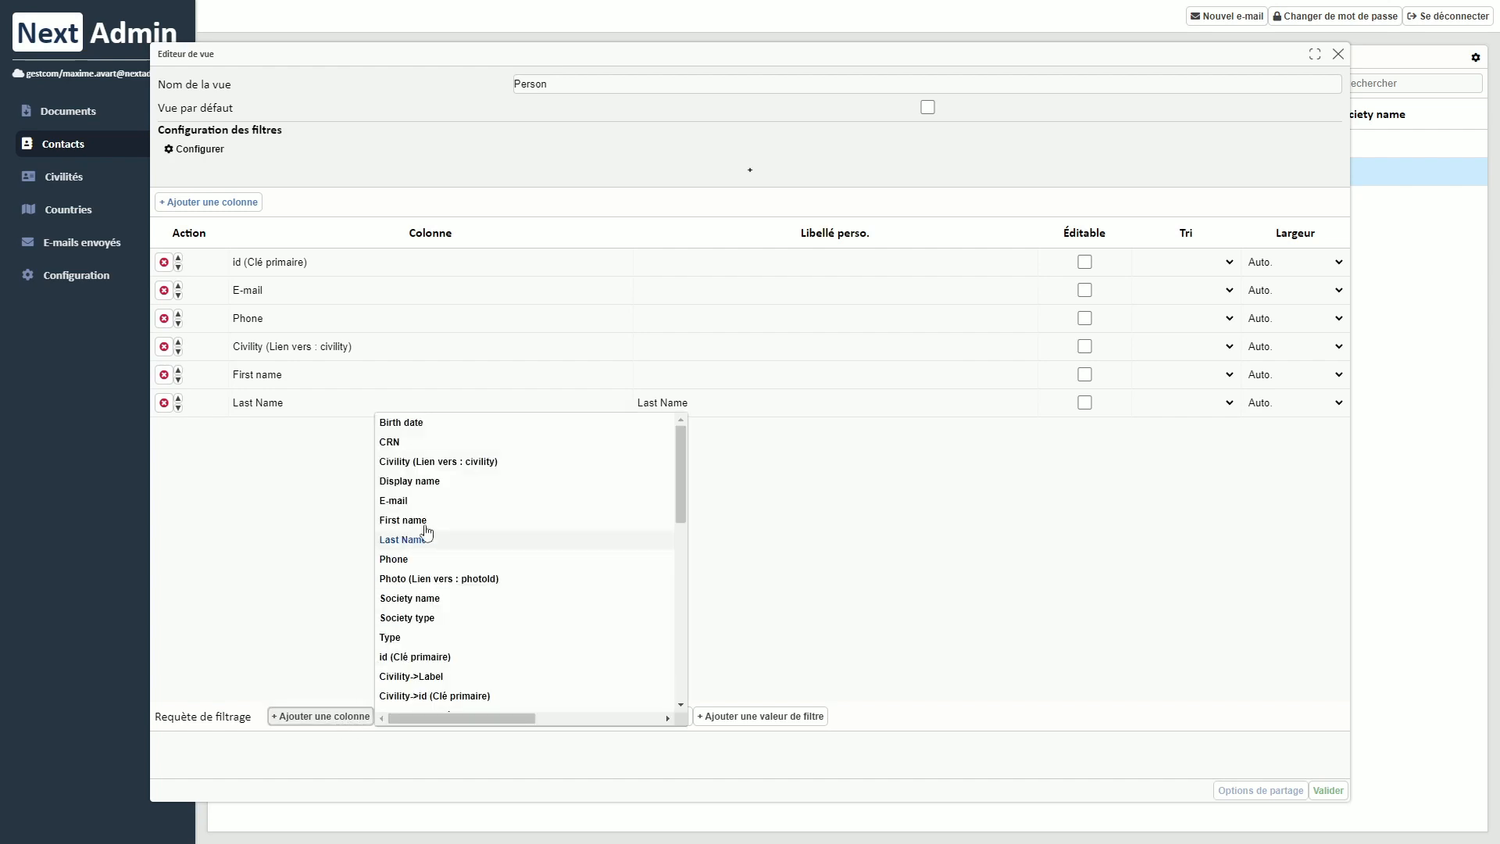
key(Escape)
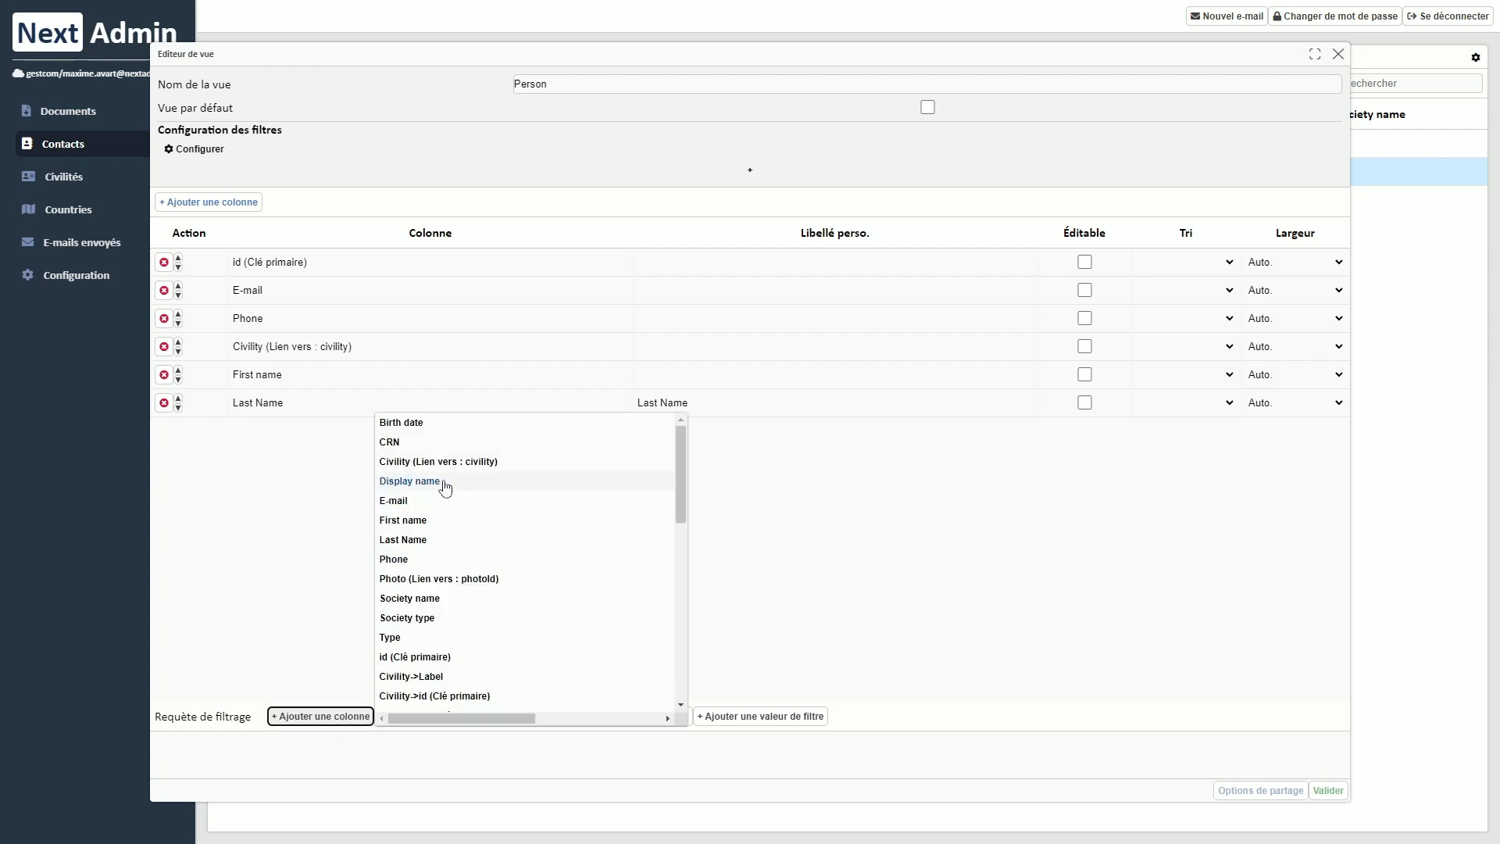
click(393, 637)
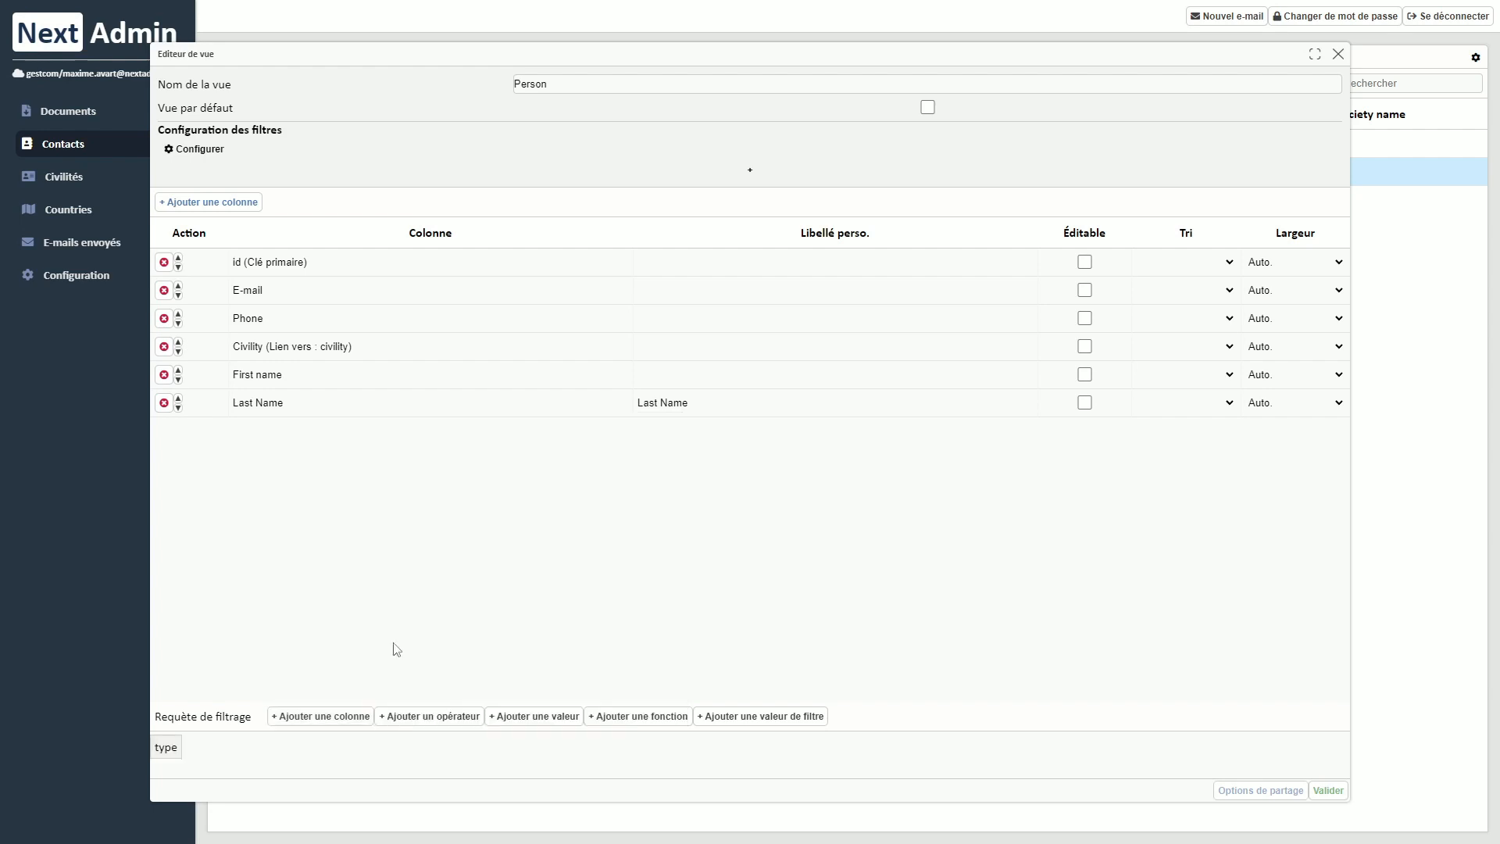
click(438, 719)
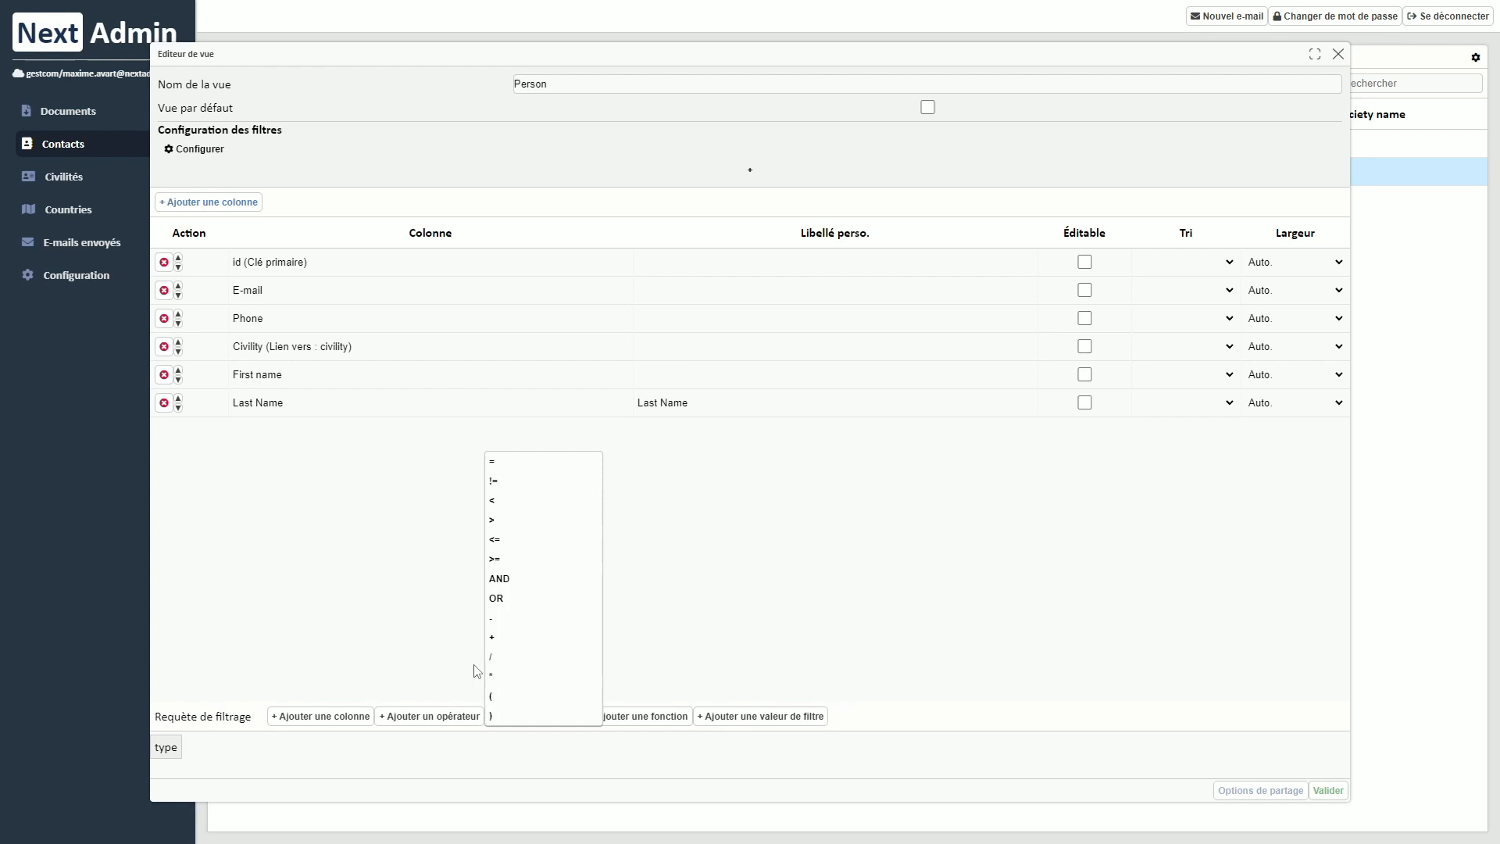
click(535, 470)
click(539, 719)
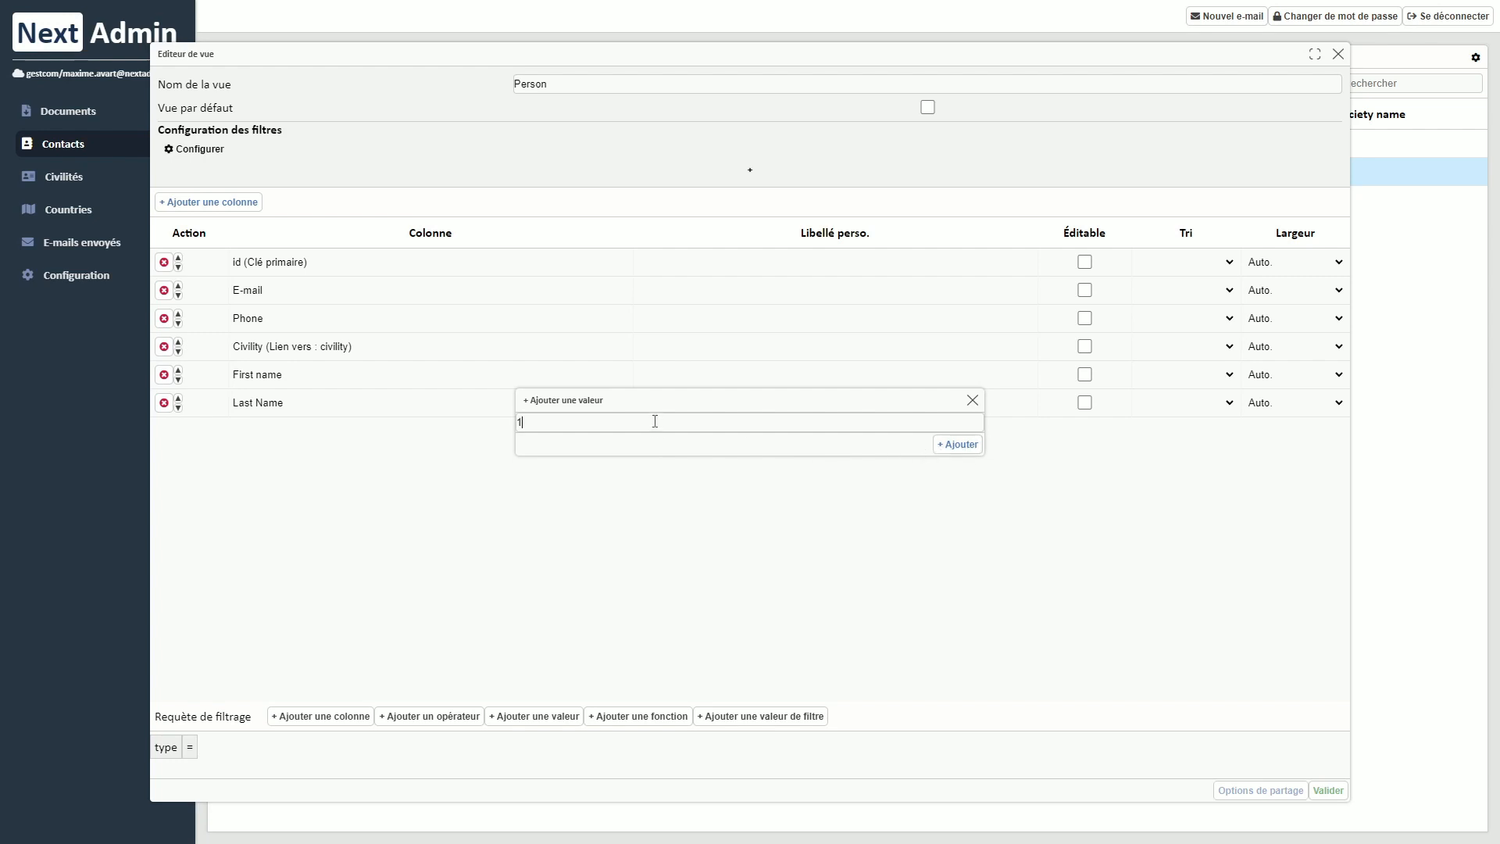
click(959, 443)
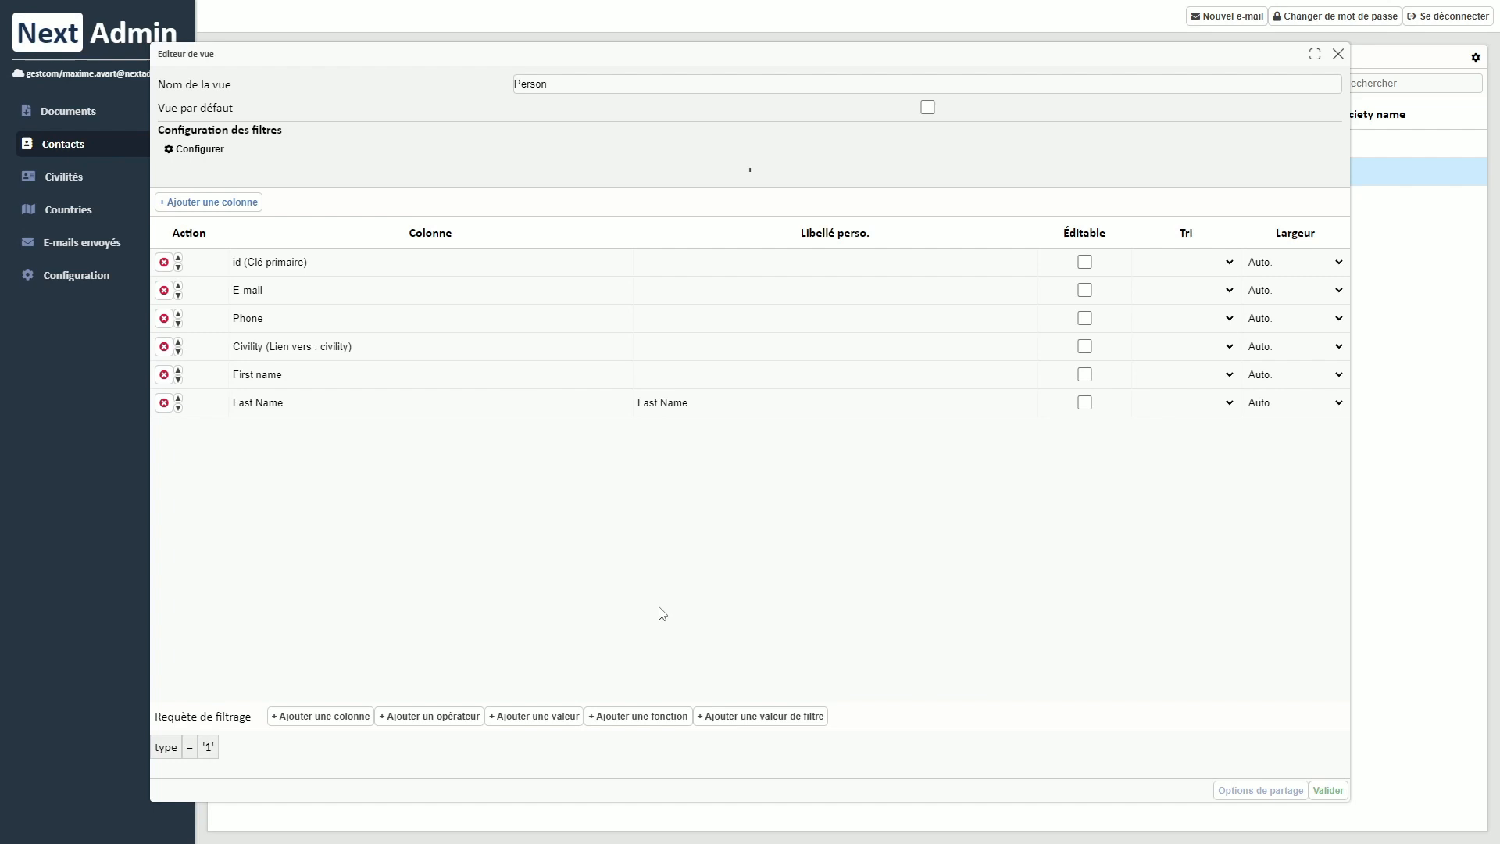
Change the filter condition to type != '3' and save the Person view.
click(208, 747)
click(189, 747)
click(429, 716)
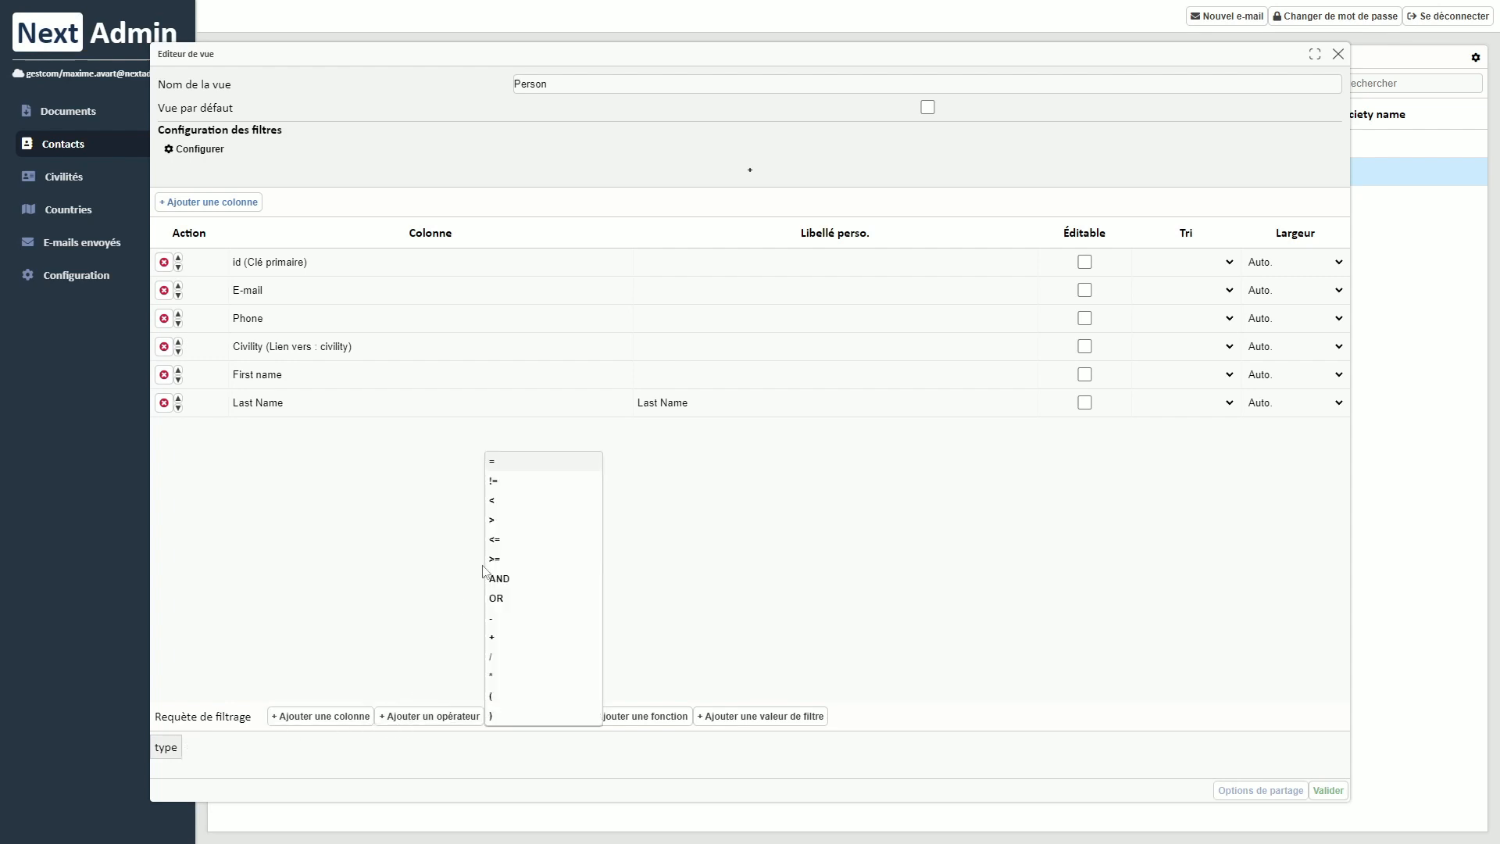
click(513, 492)
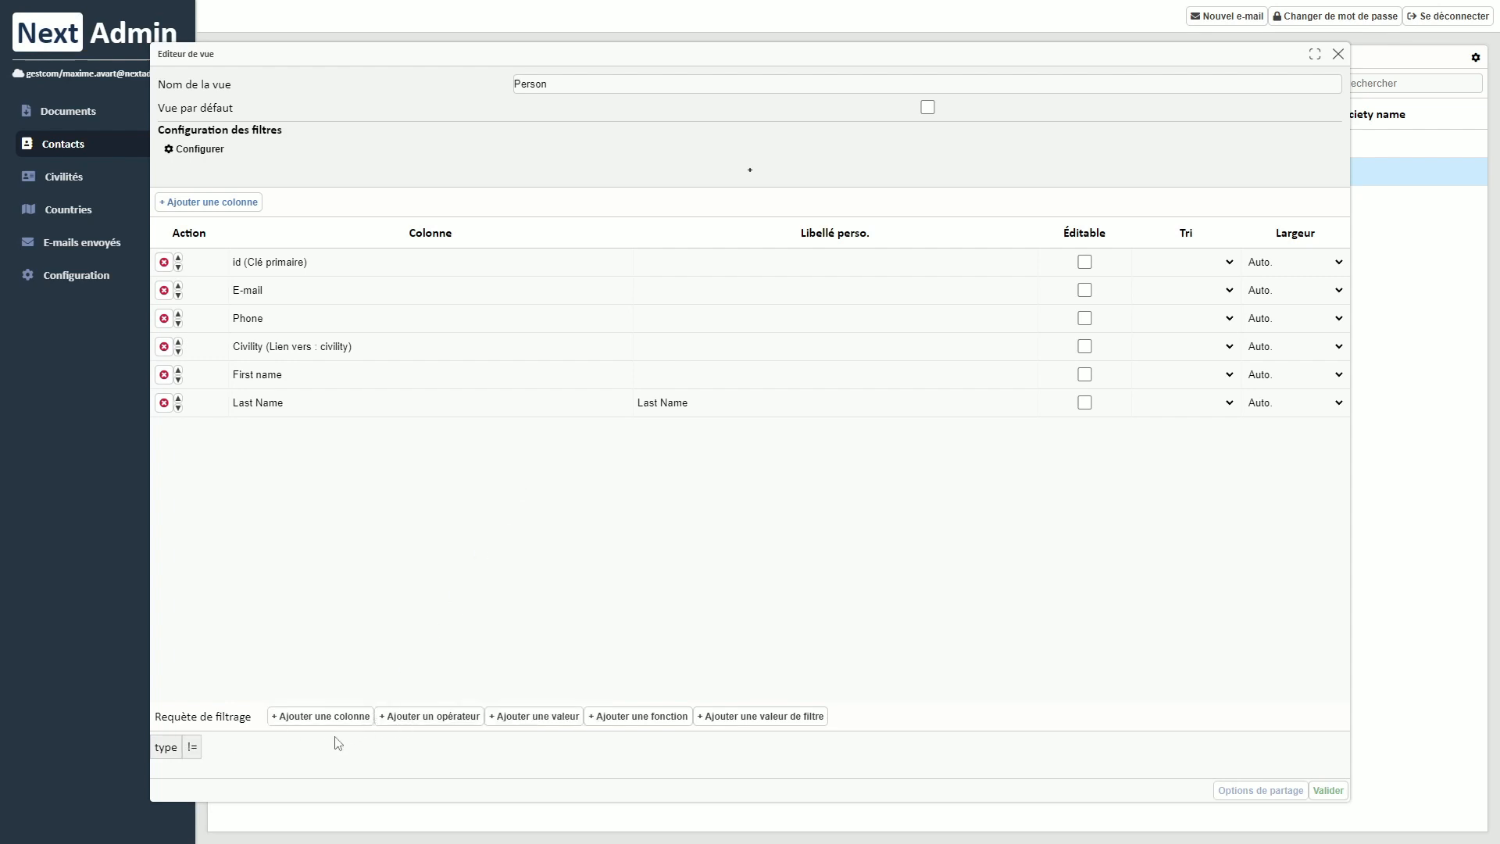
click(518, 717)
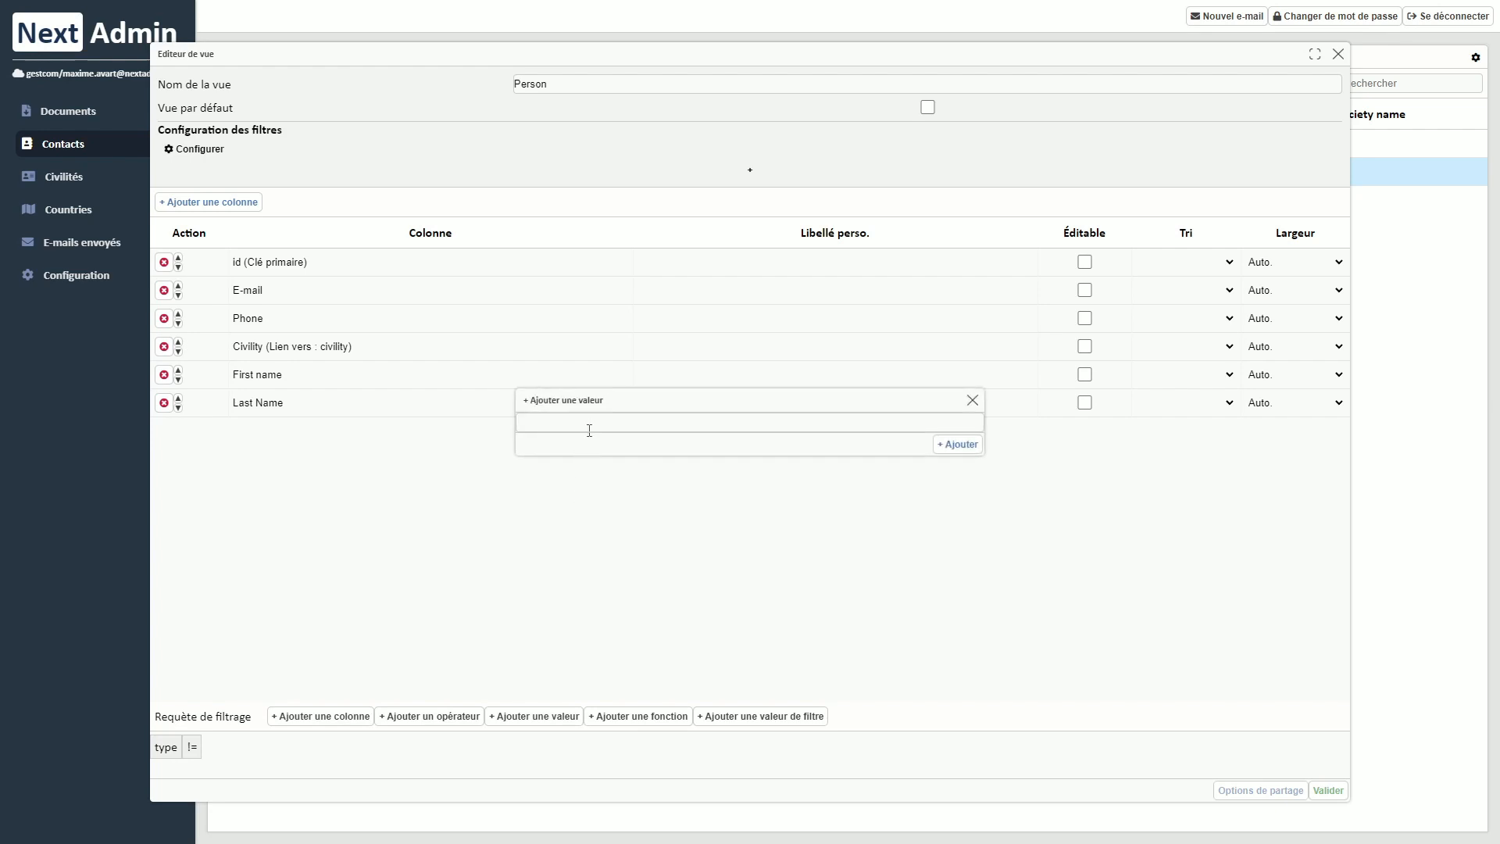
click(957, 444)
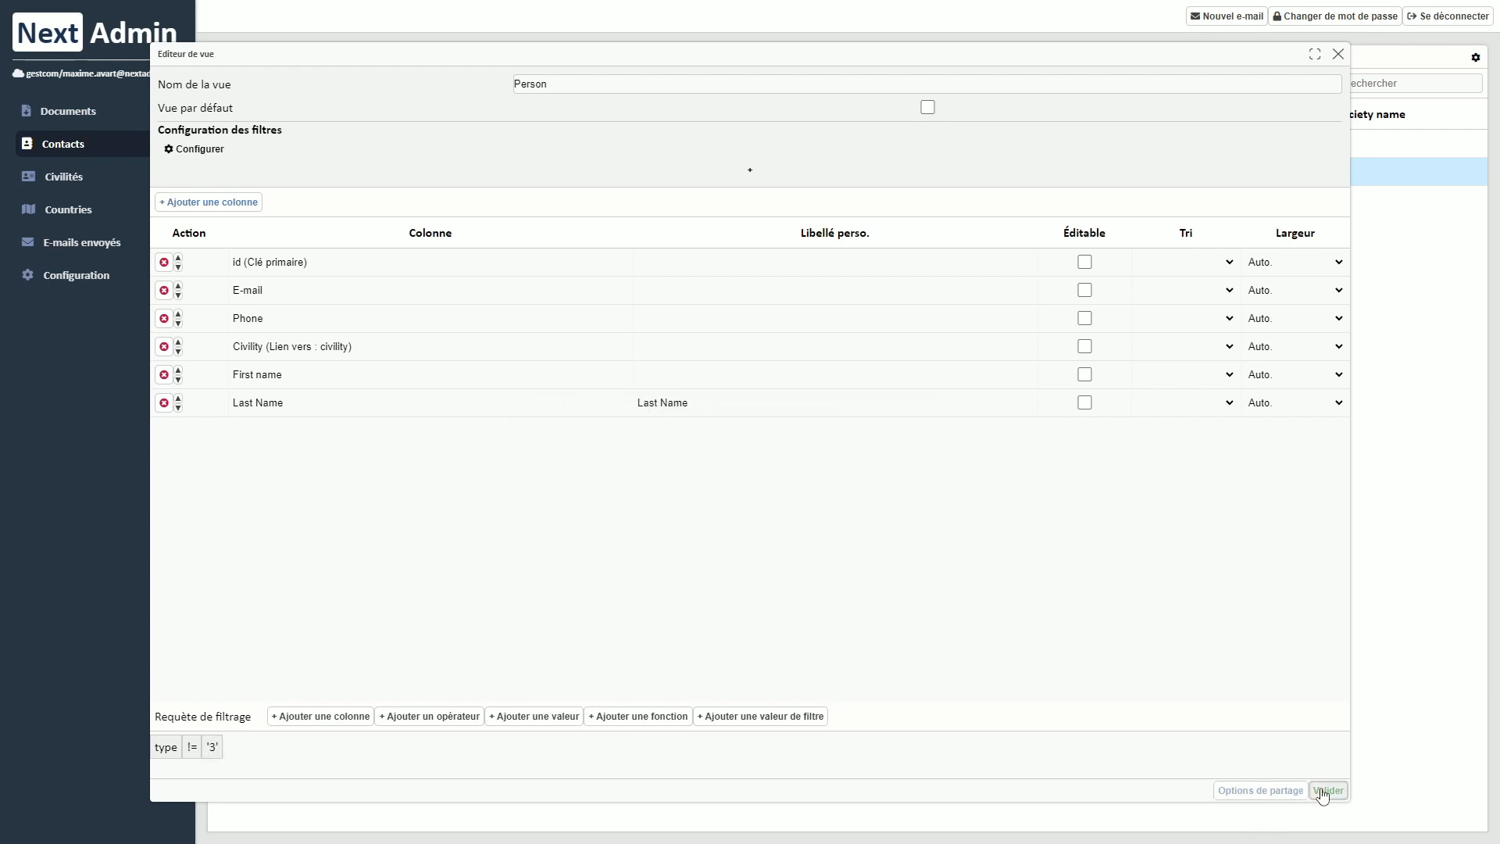
click(1327, 790)
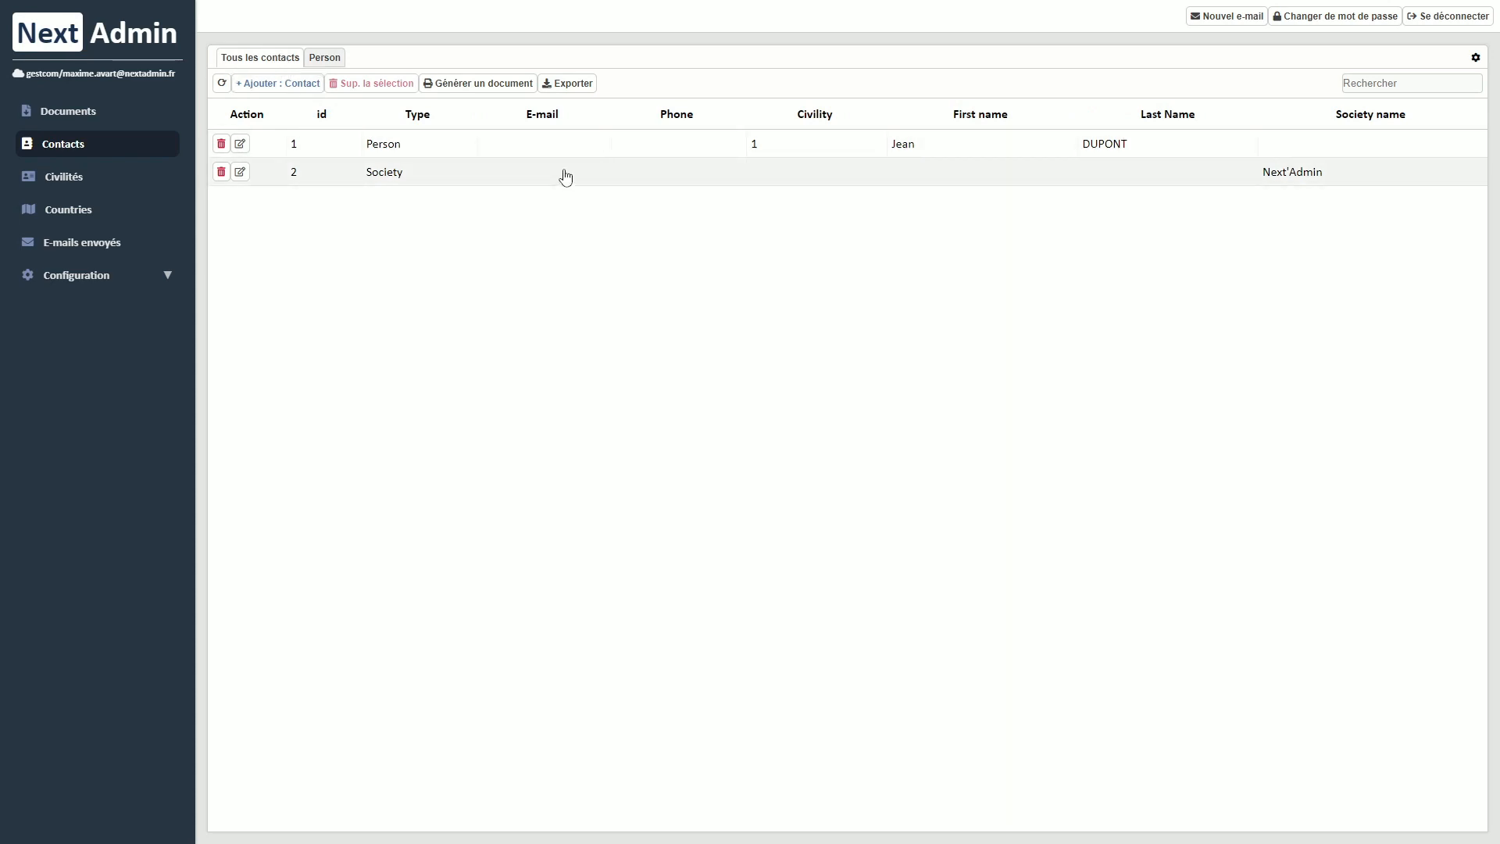
Display the Person view and check which contacts it lists.
click(322, 62)
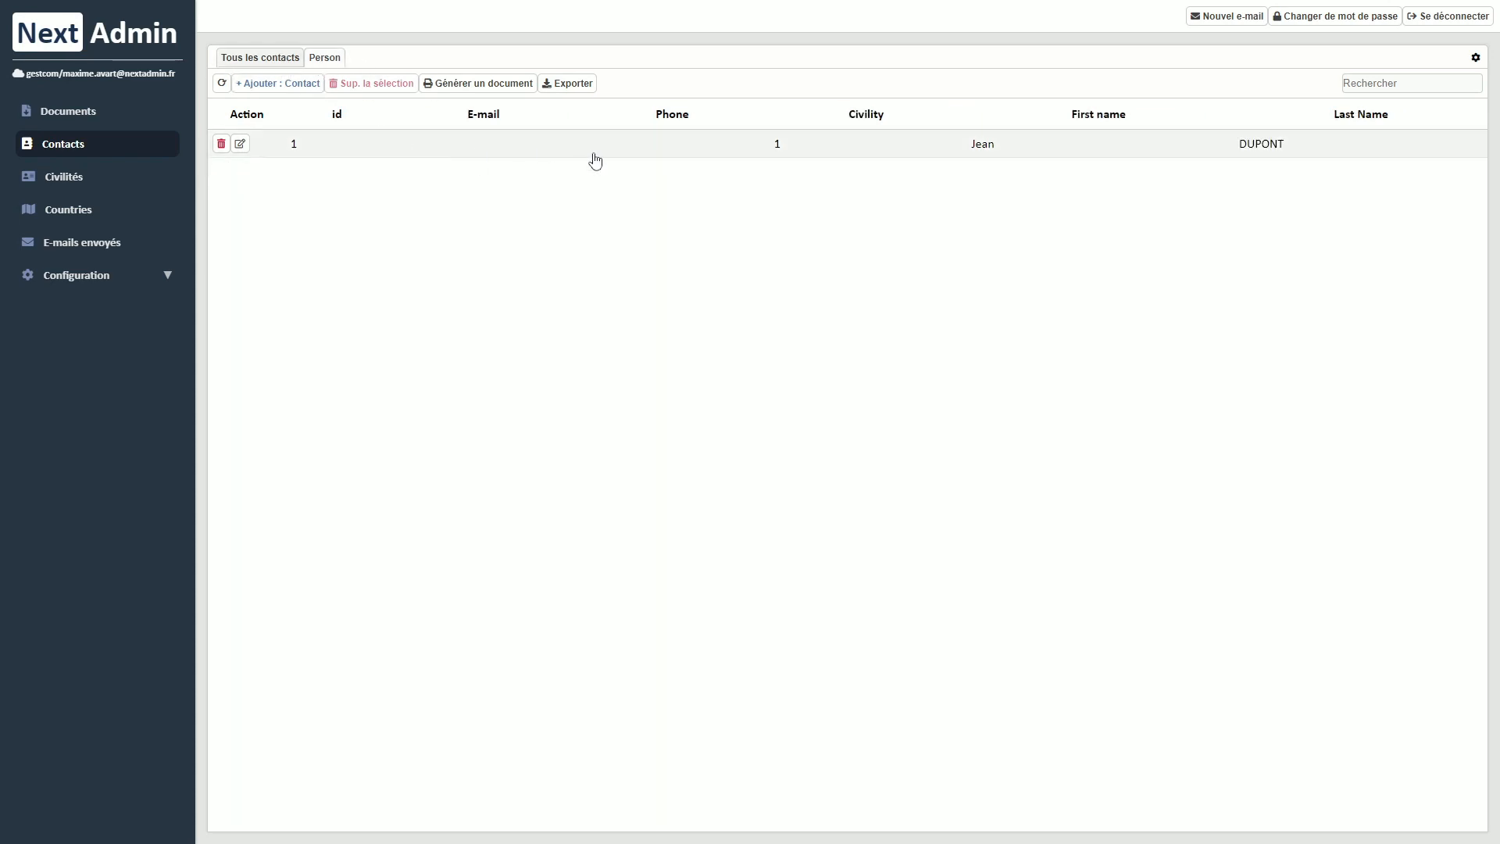
click(746, 150)
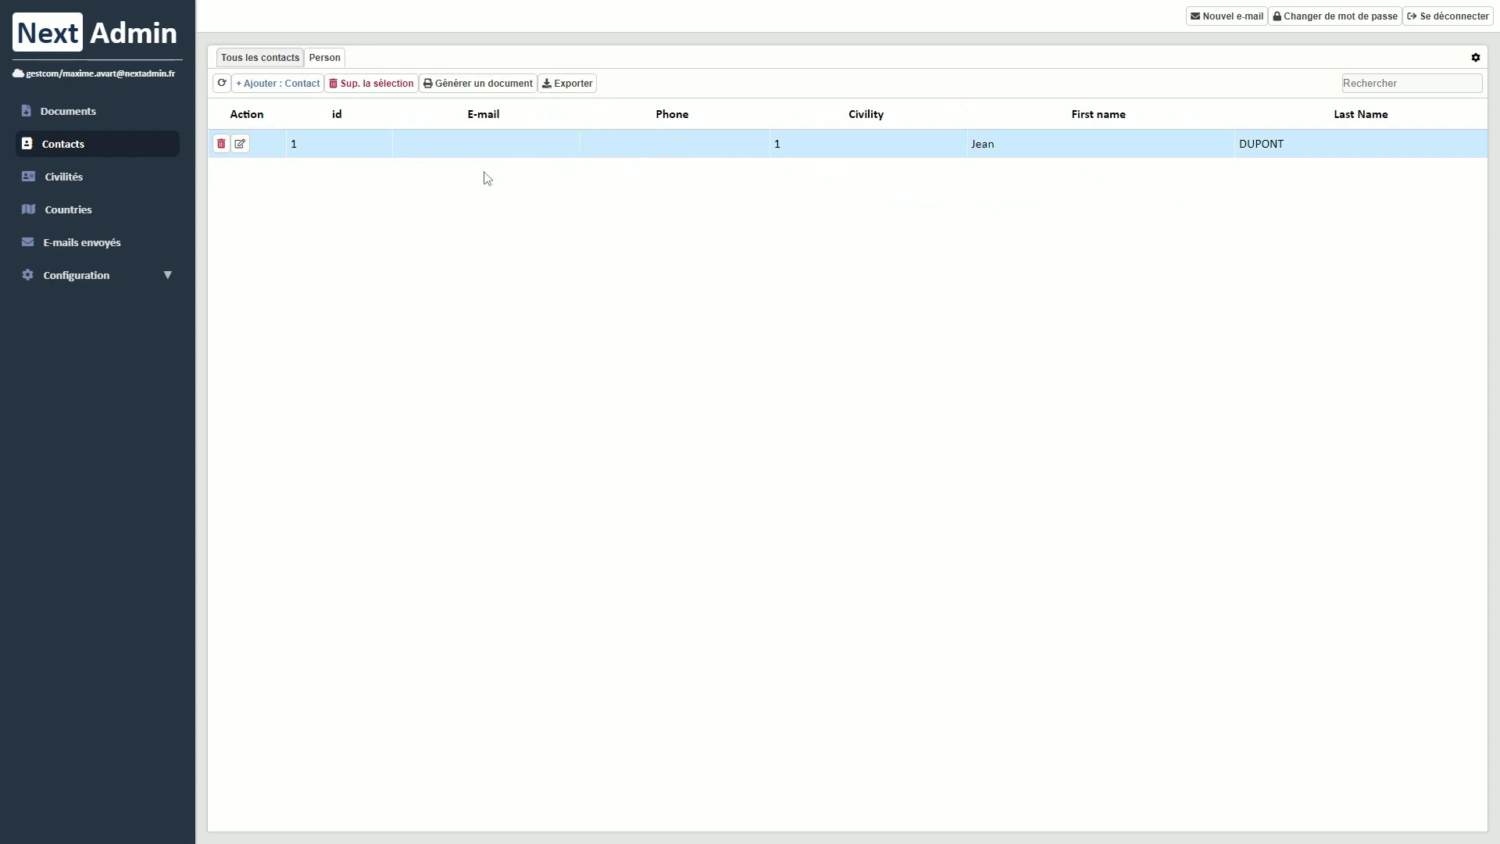
Examine the choice list values of the Contact data type's Type field in the data configuration.
click(107, 277)
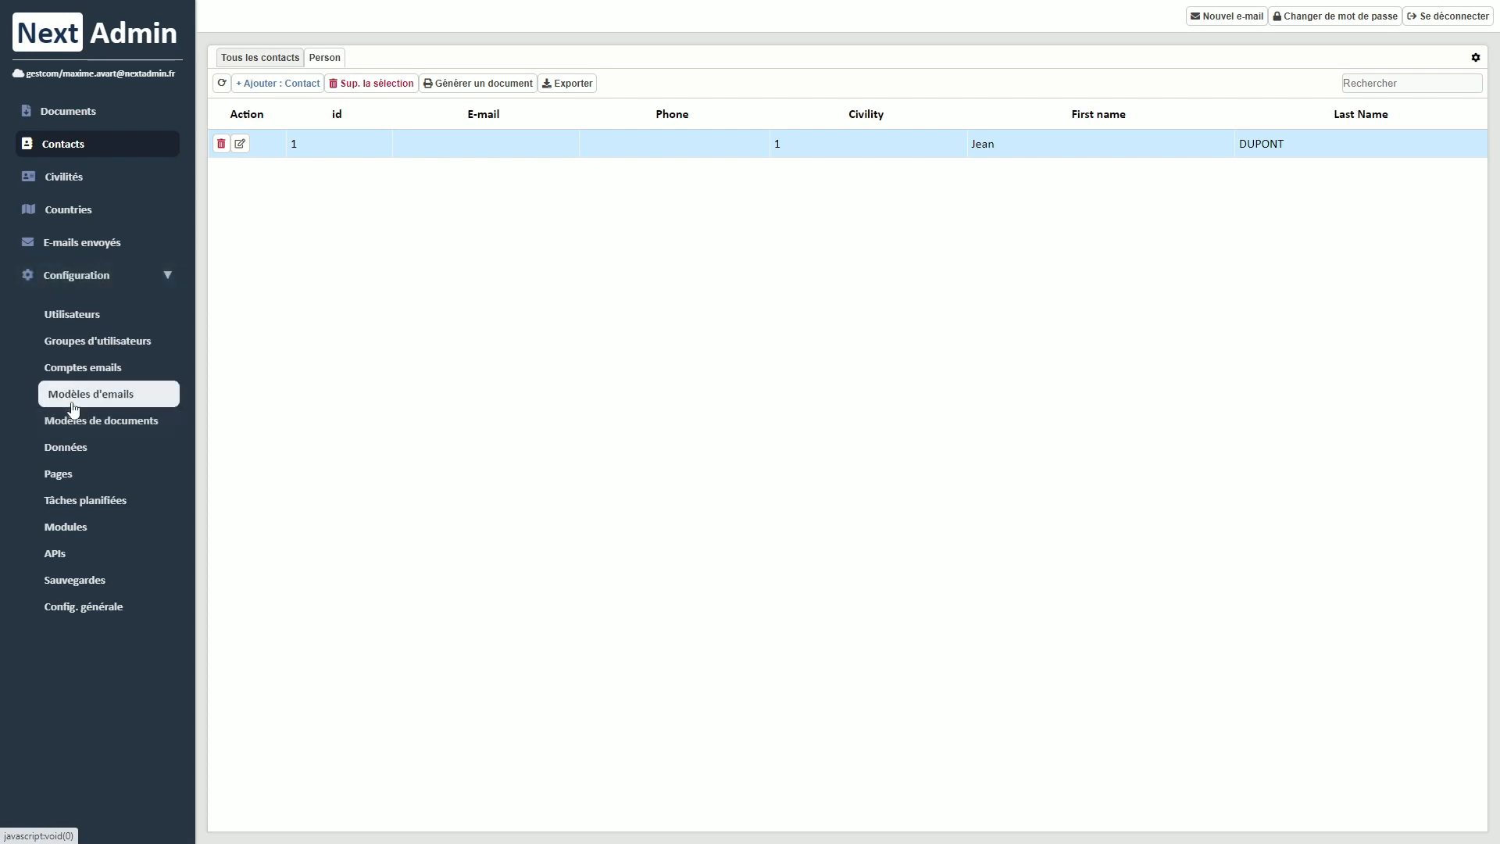
click(100, 454)
click(594, 59)
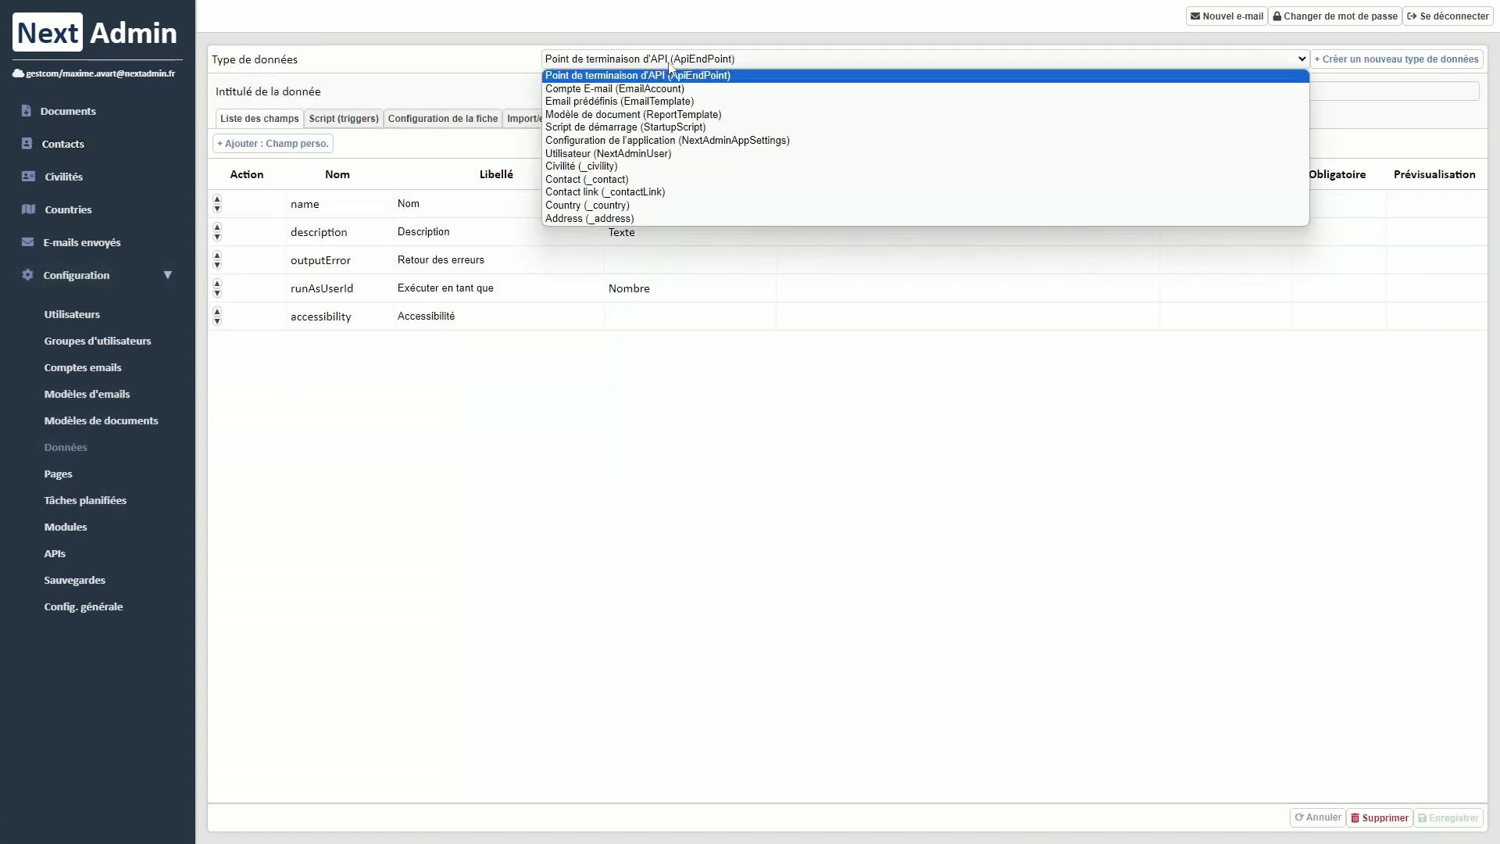
click(623, 179)
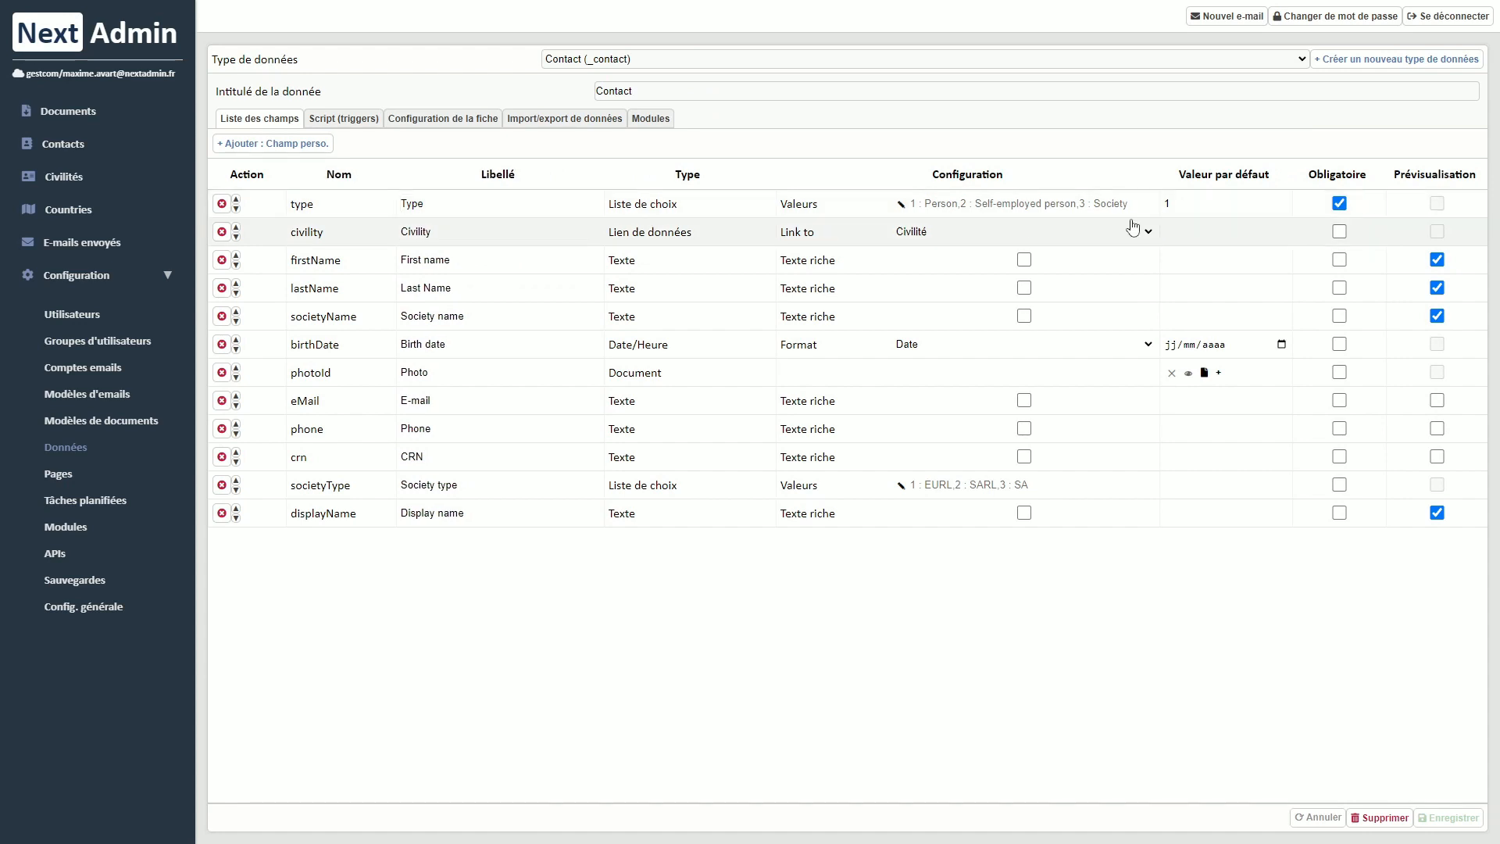
click(901, 204)
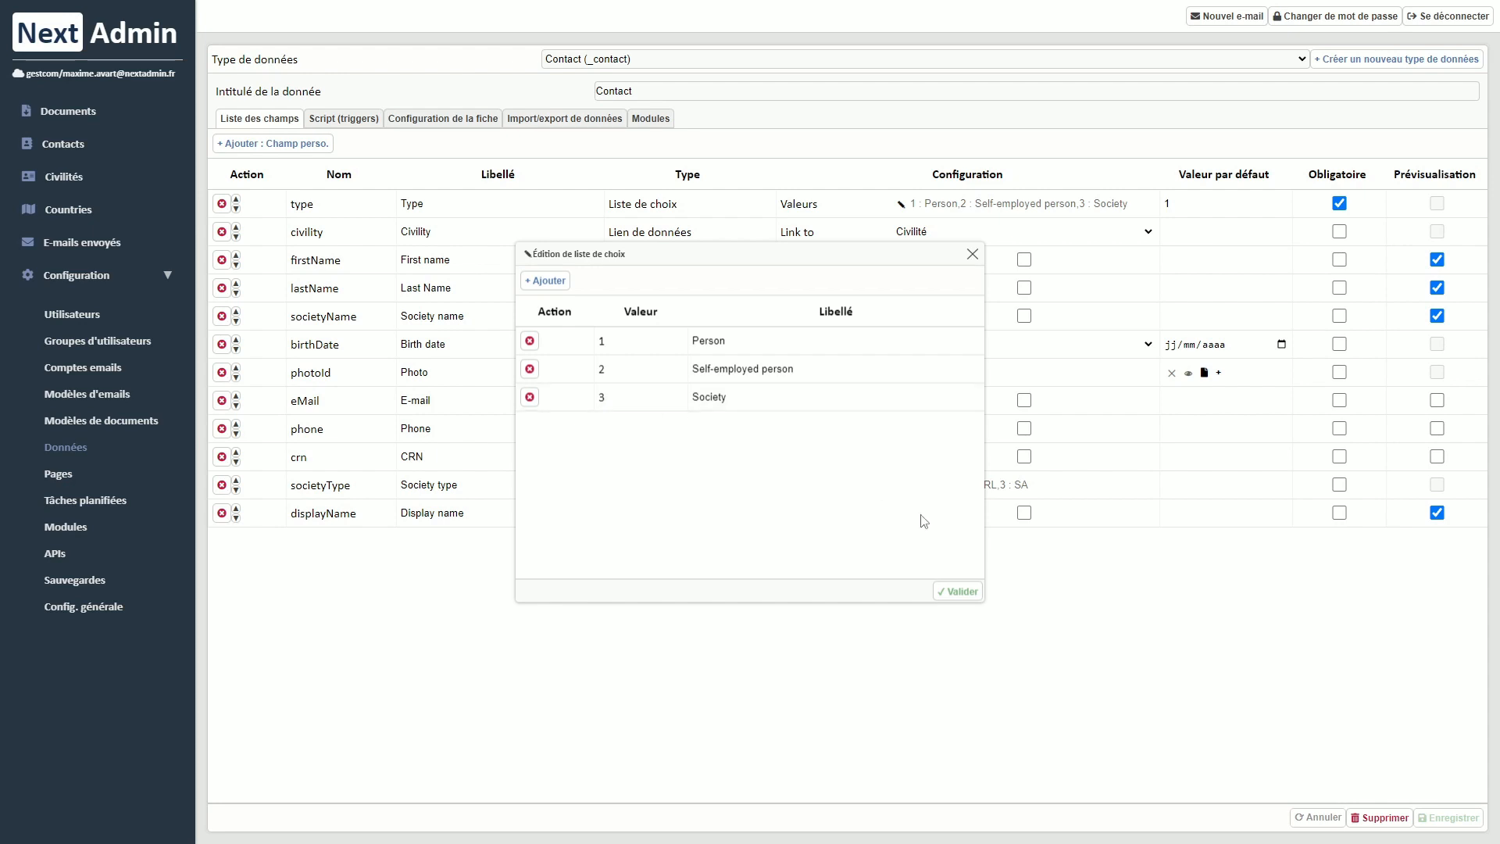
click(961, 591)
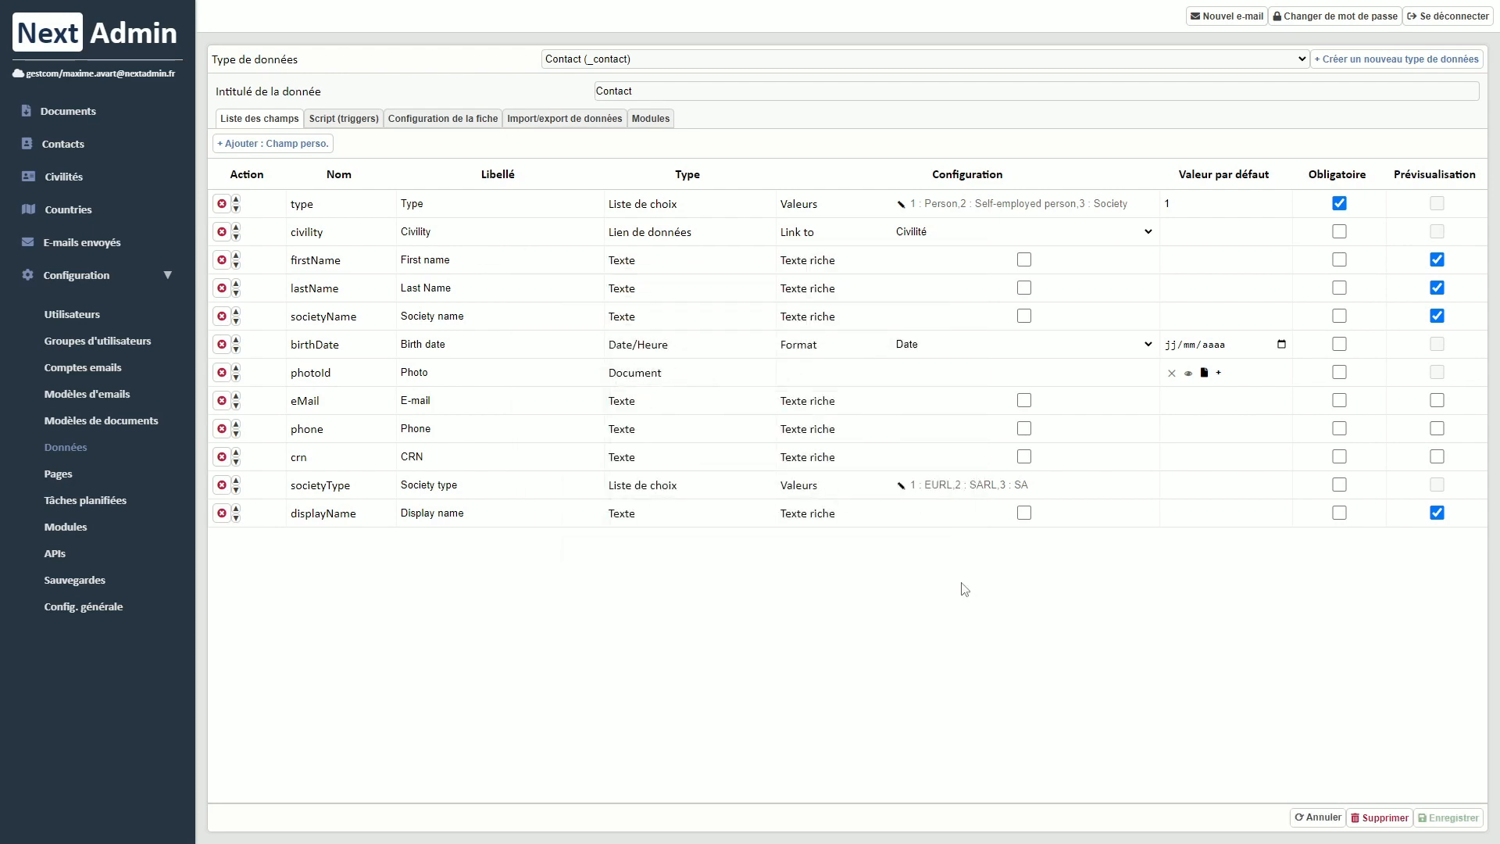
Return to the contacts and start another new view without the Last Name, First name and Civility columns.
click(109, 142)
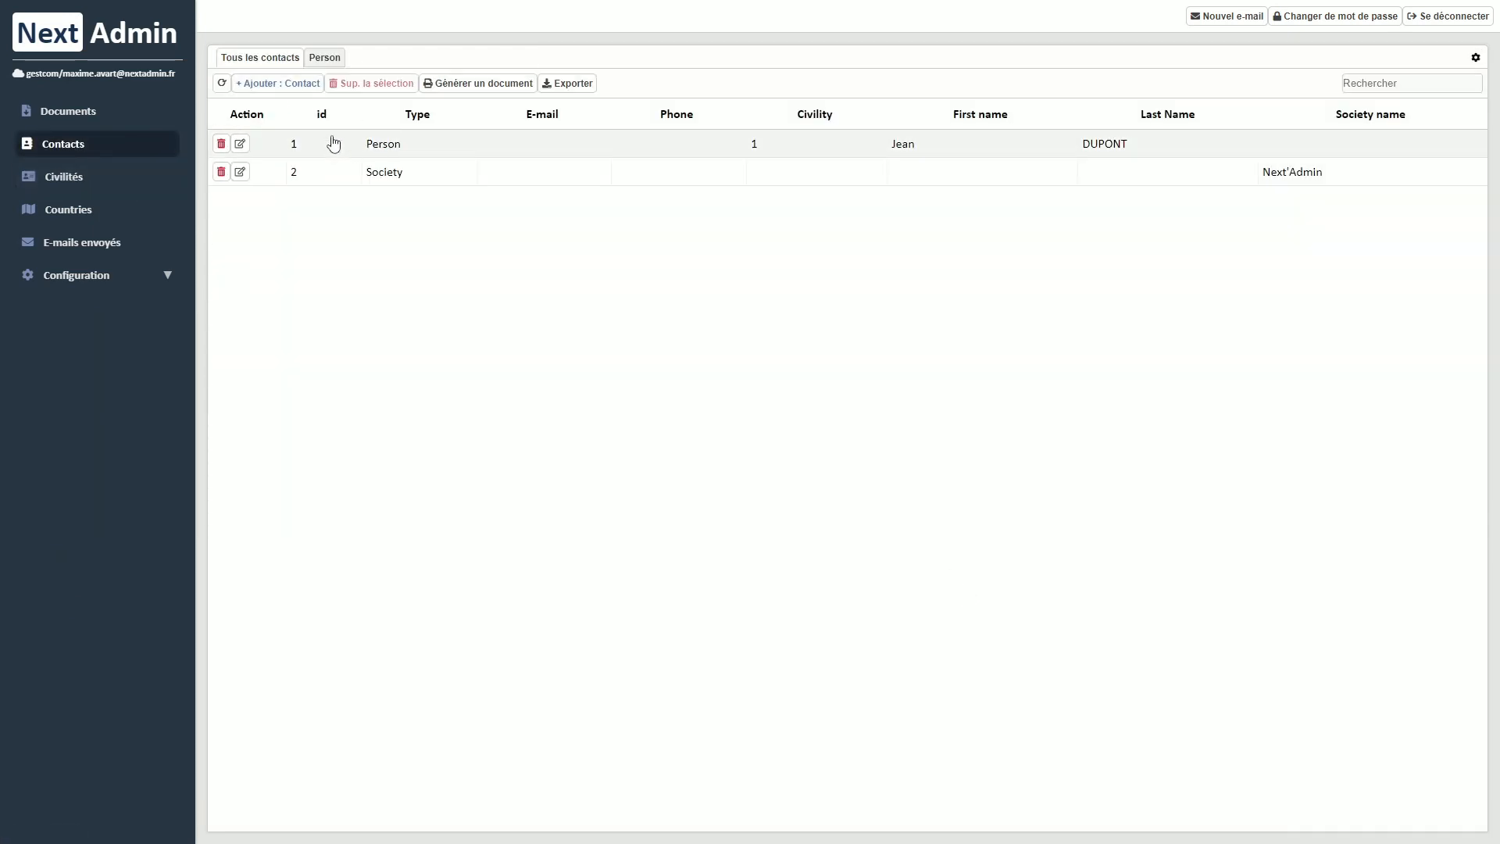
click(324, 58)
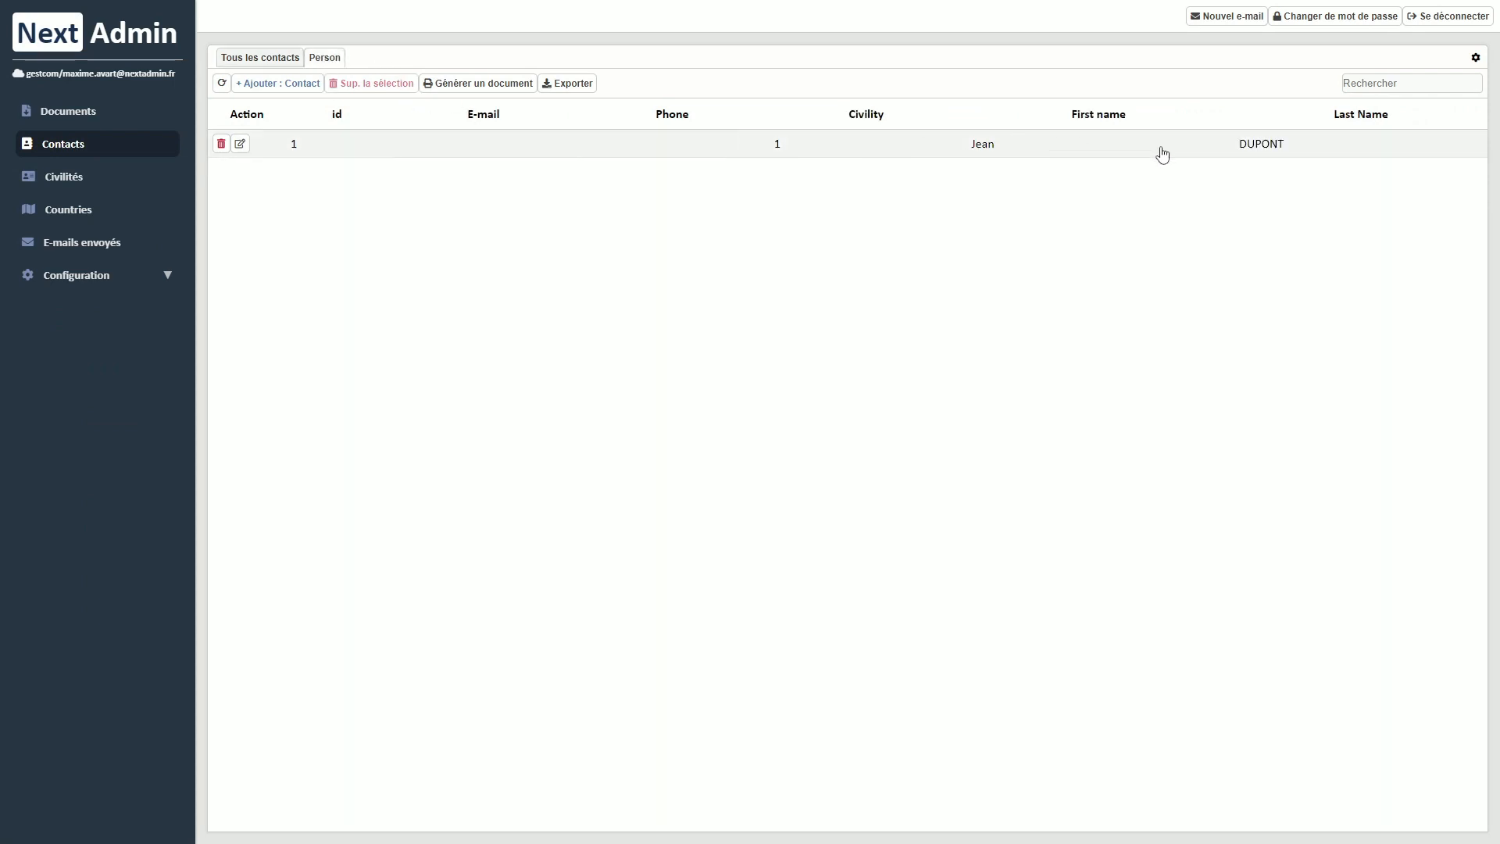
click(1476, 59)
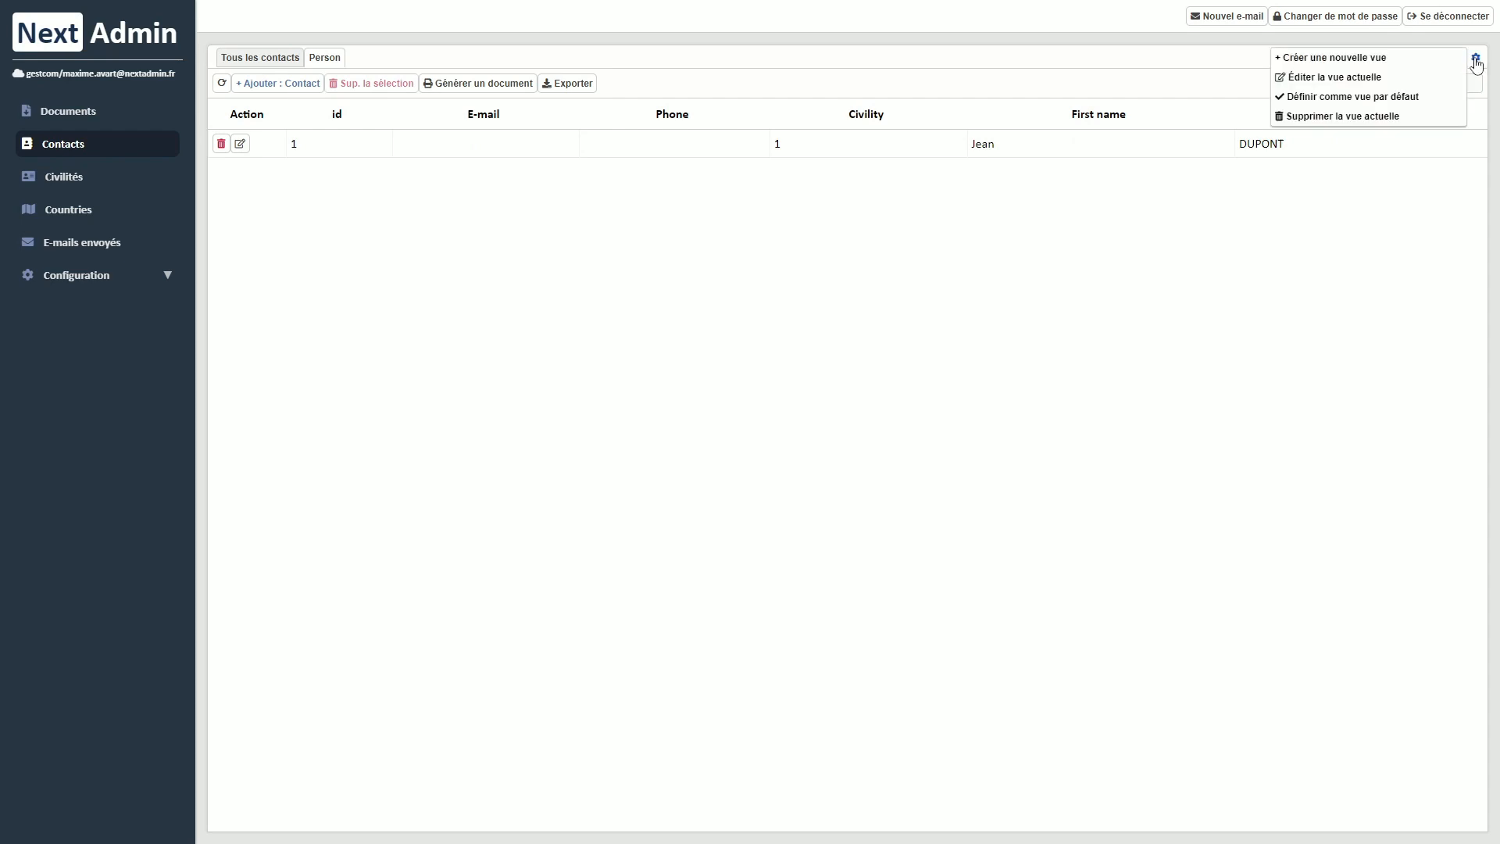
click(1342, 77)
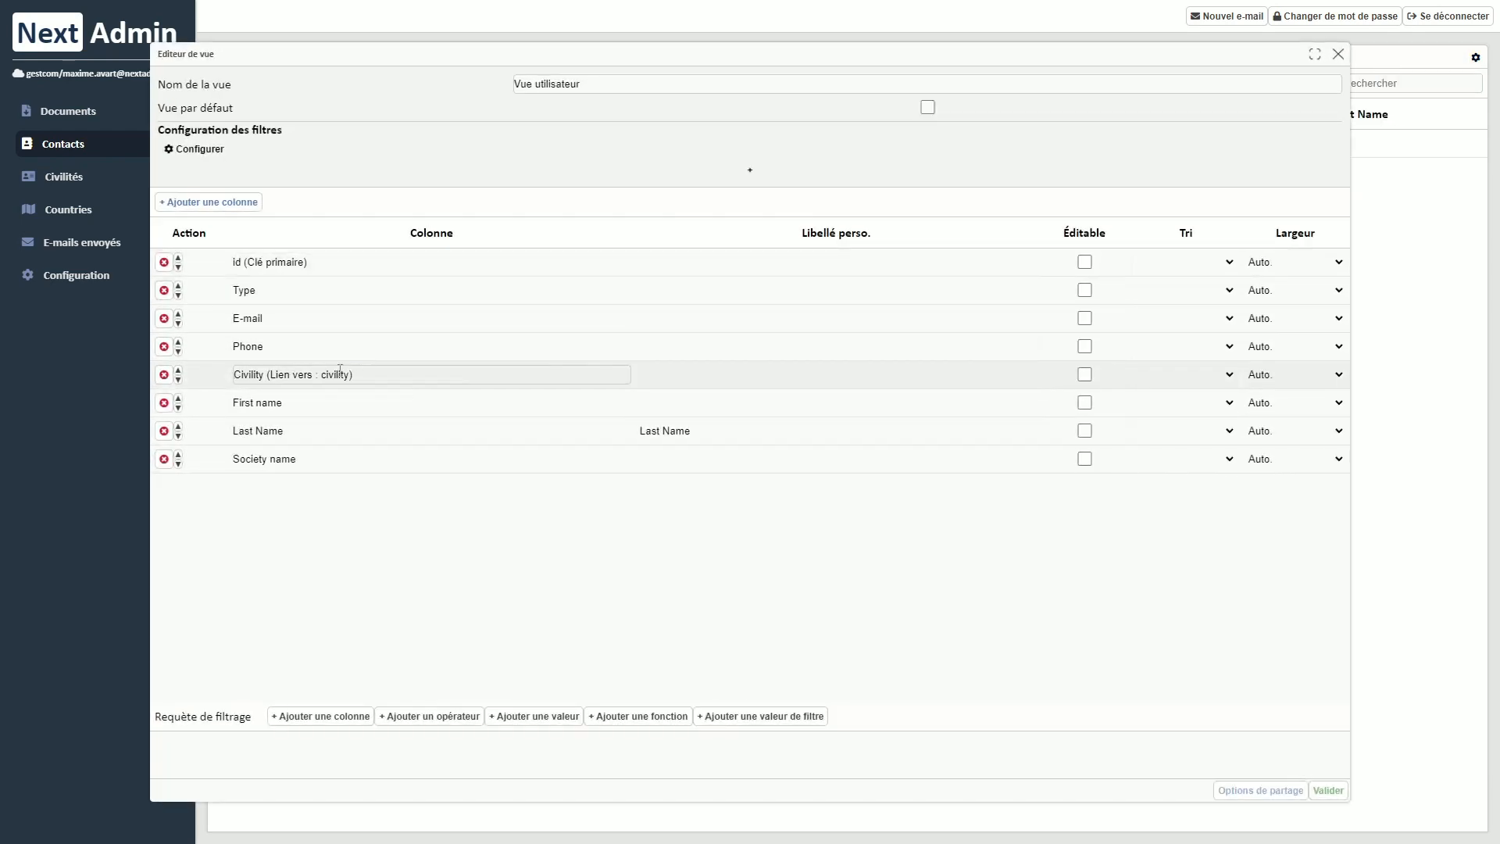
click(164, 430)
click(164, 403)
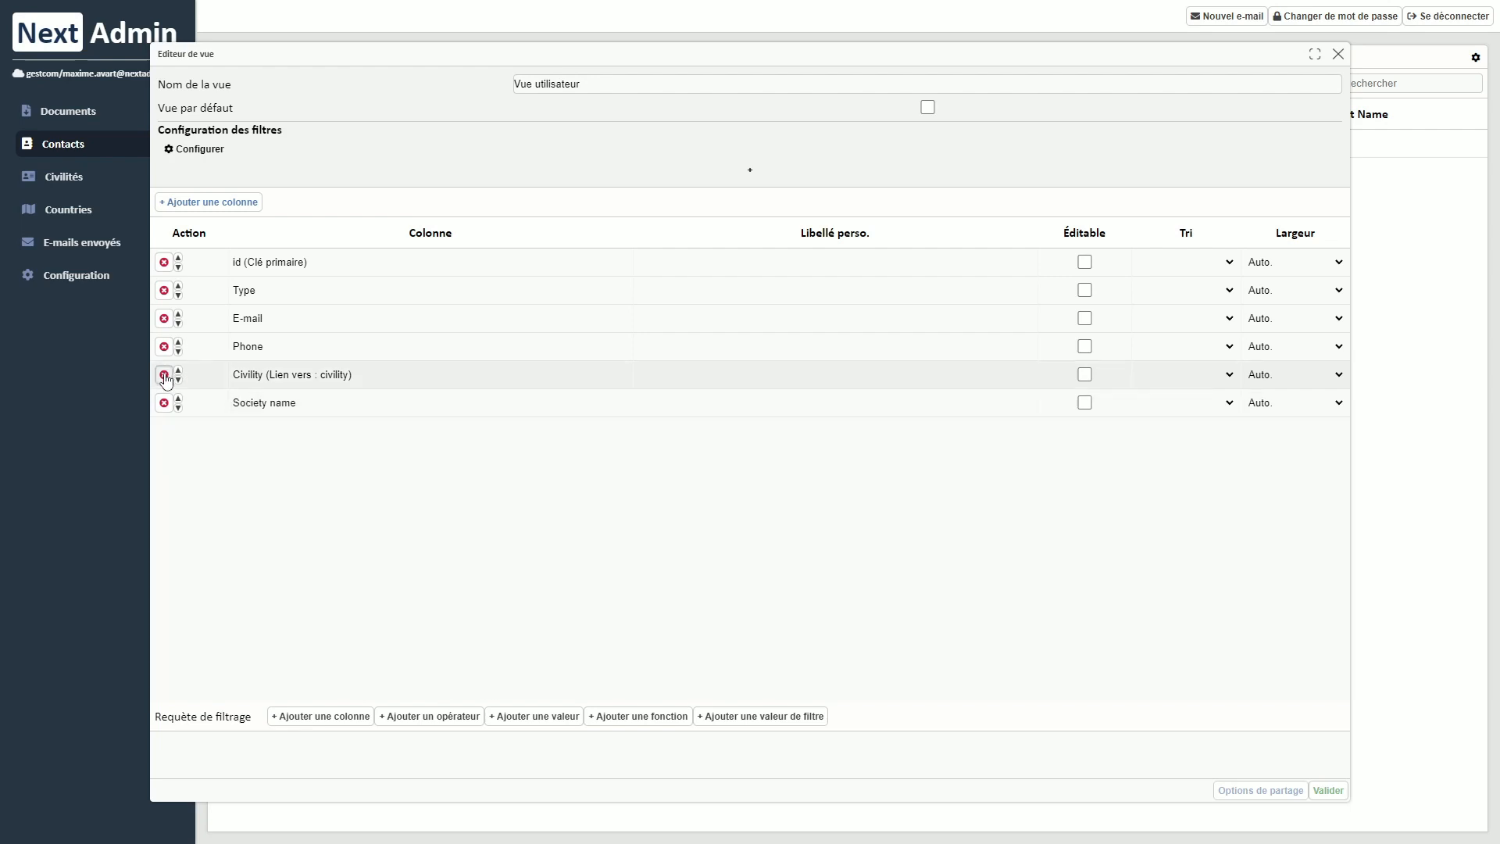
click(164, 374)
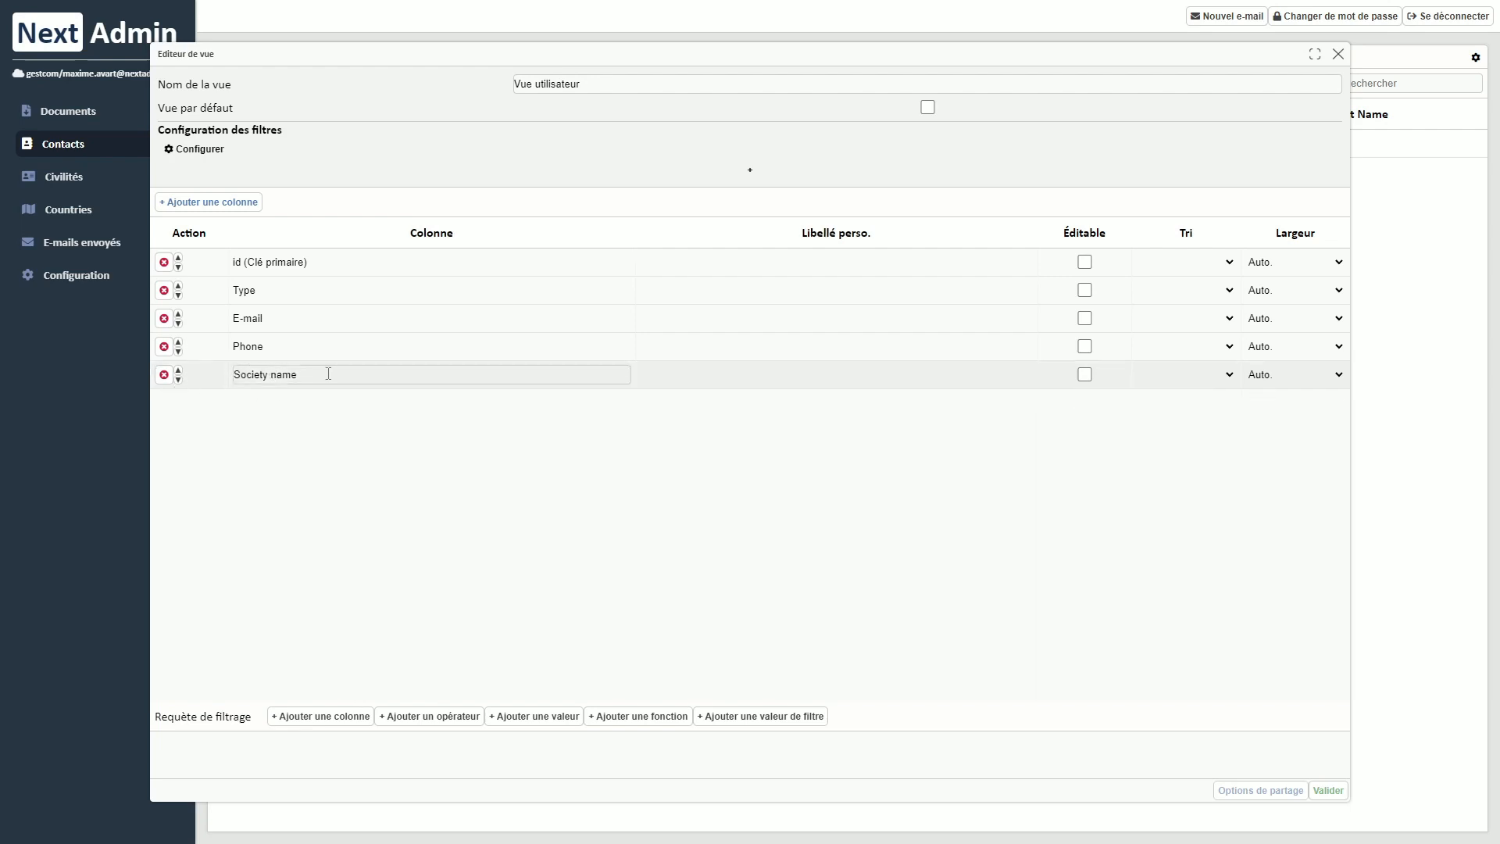
Build the new view's filter condition type = '3'.
click(319, 716)
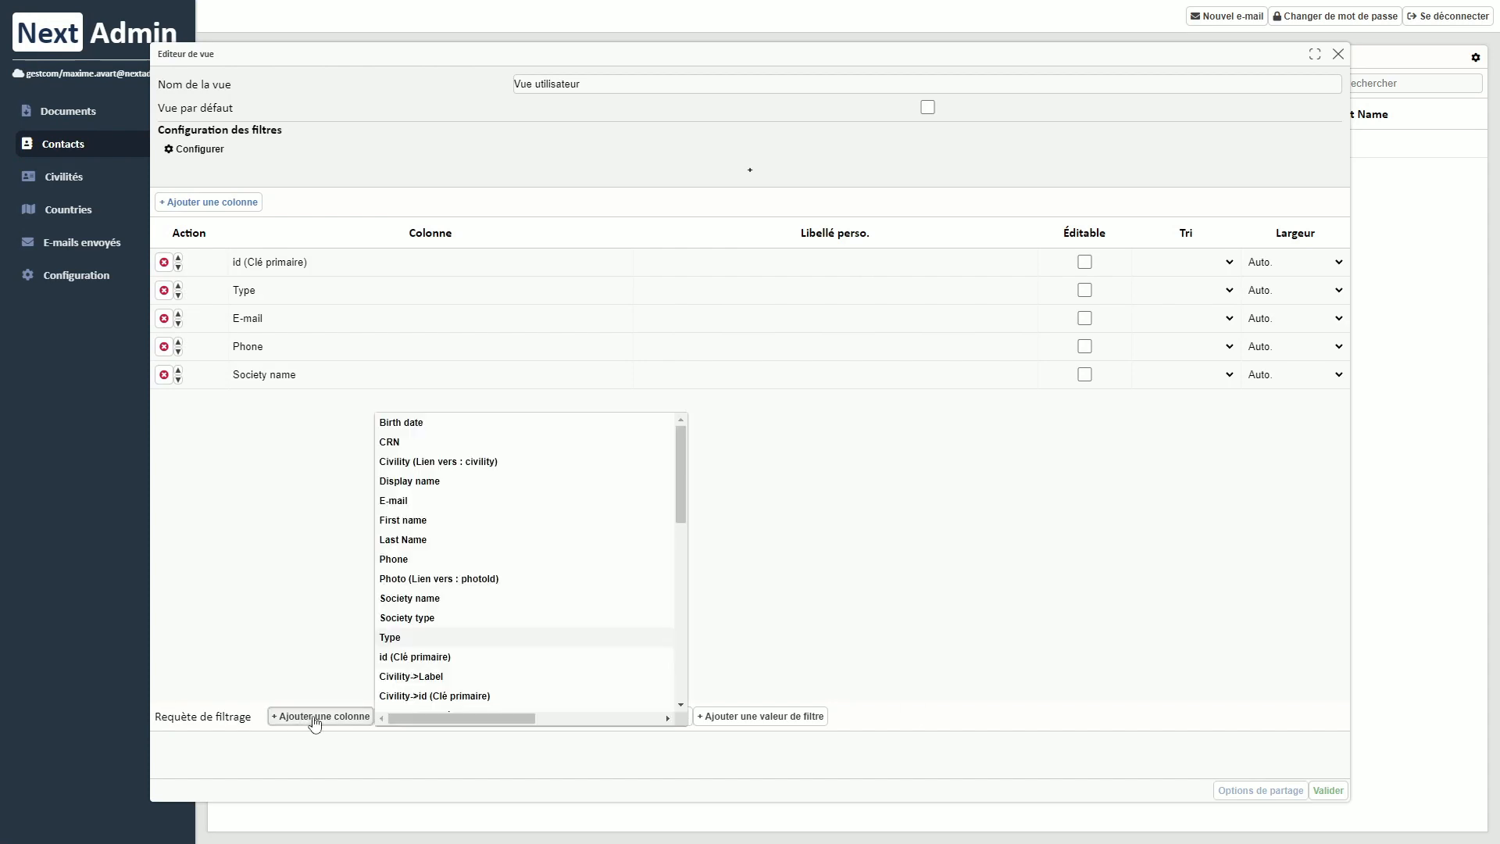
click(393, 637)
click(422, 717)
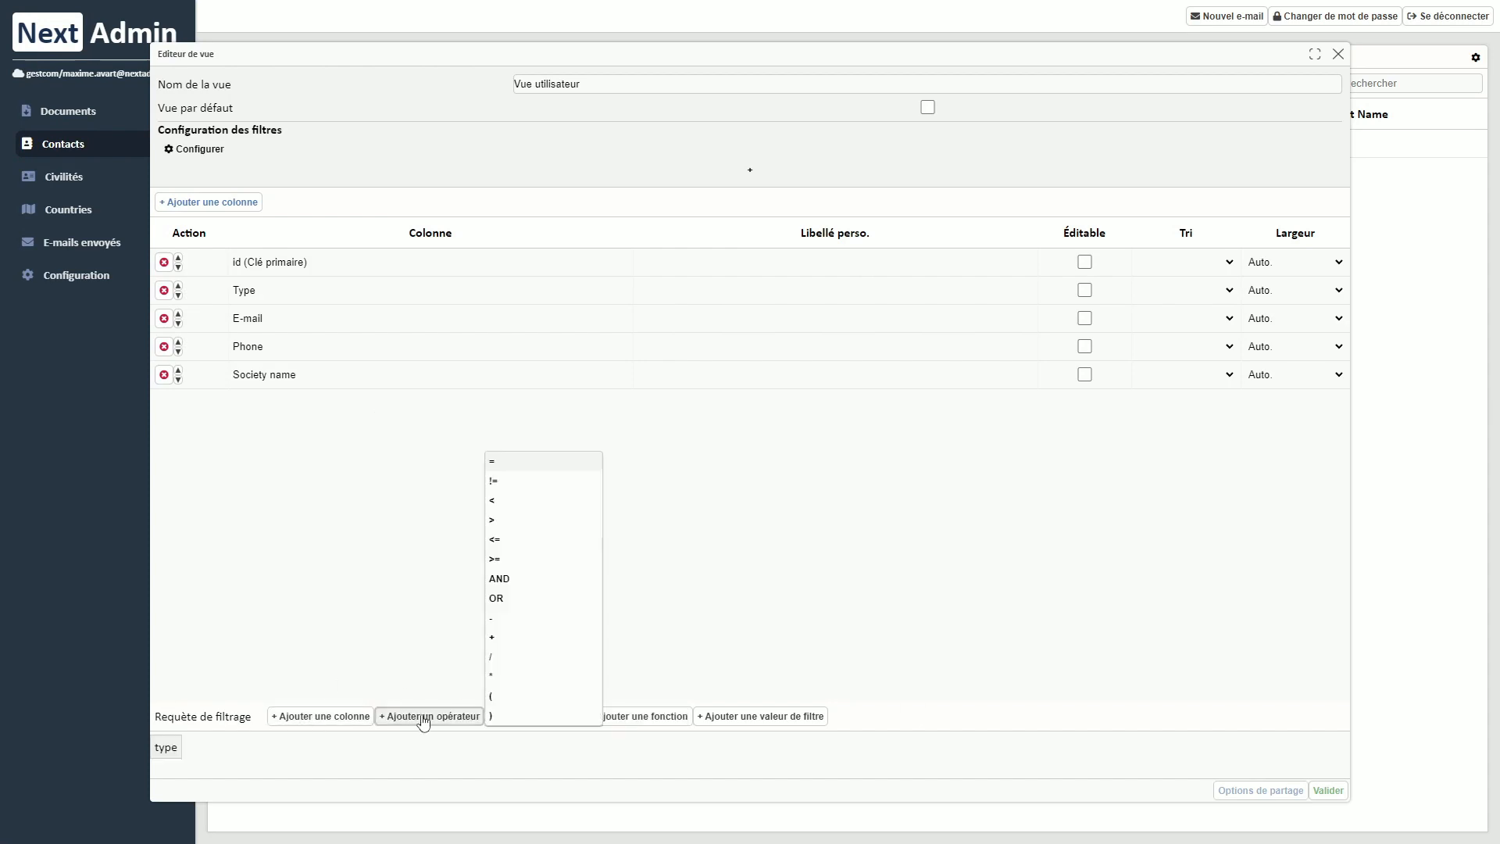
click(517, 462)
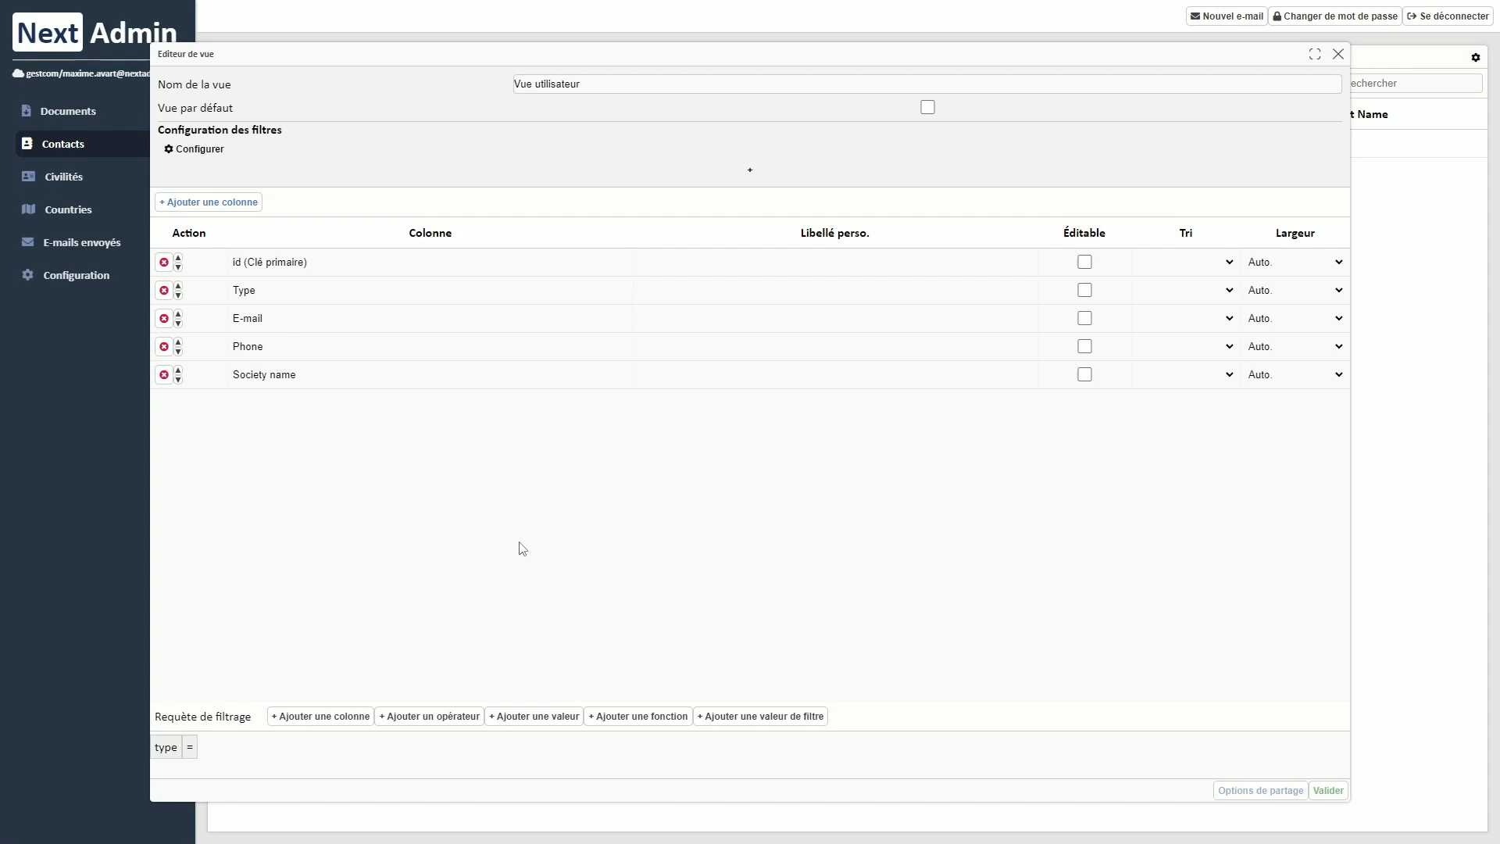
click(519, 717)
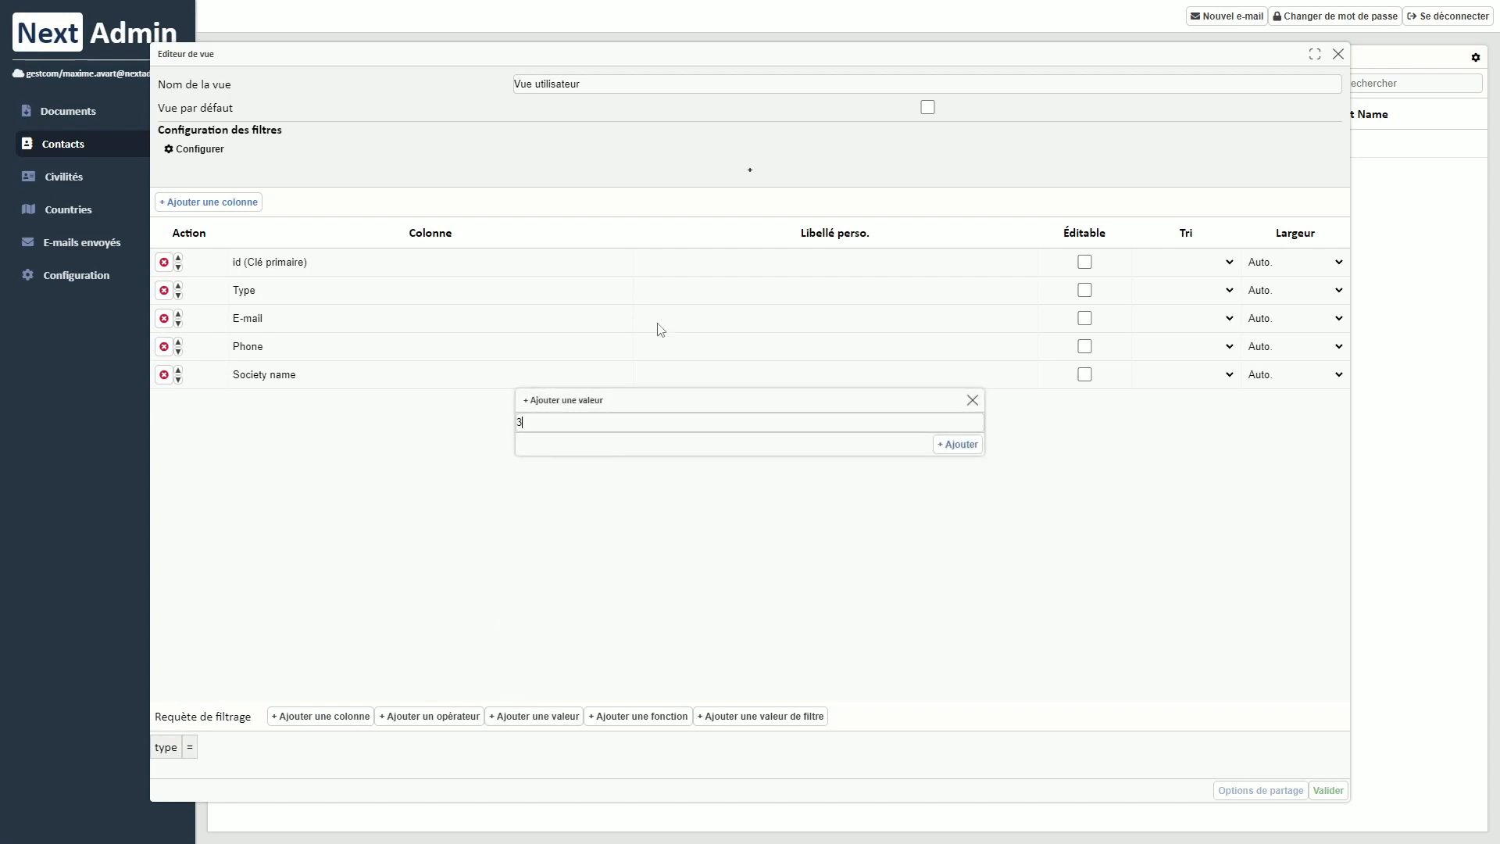
text(3)
click(958, 444)
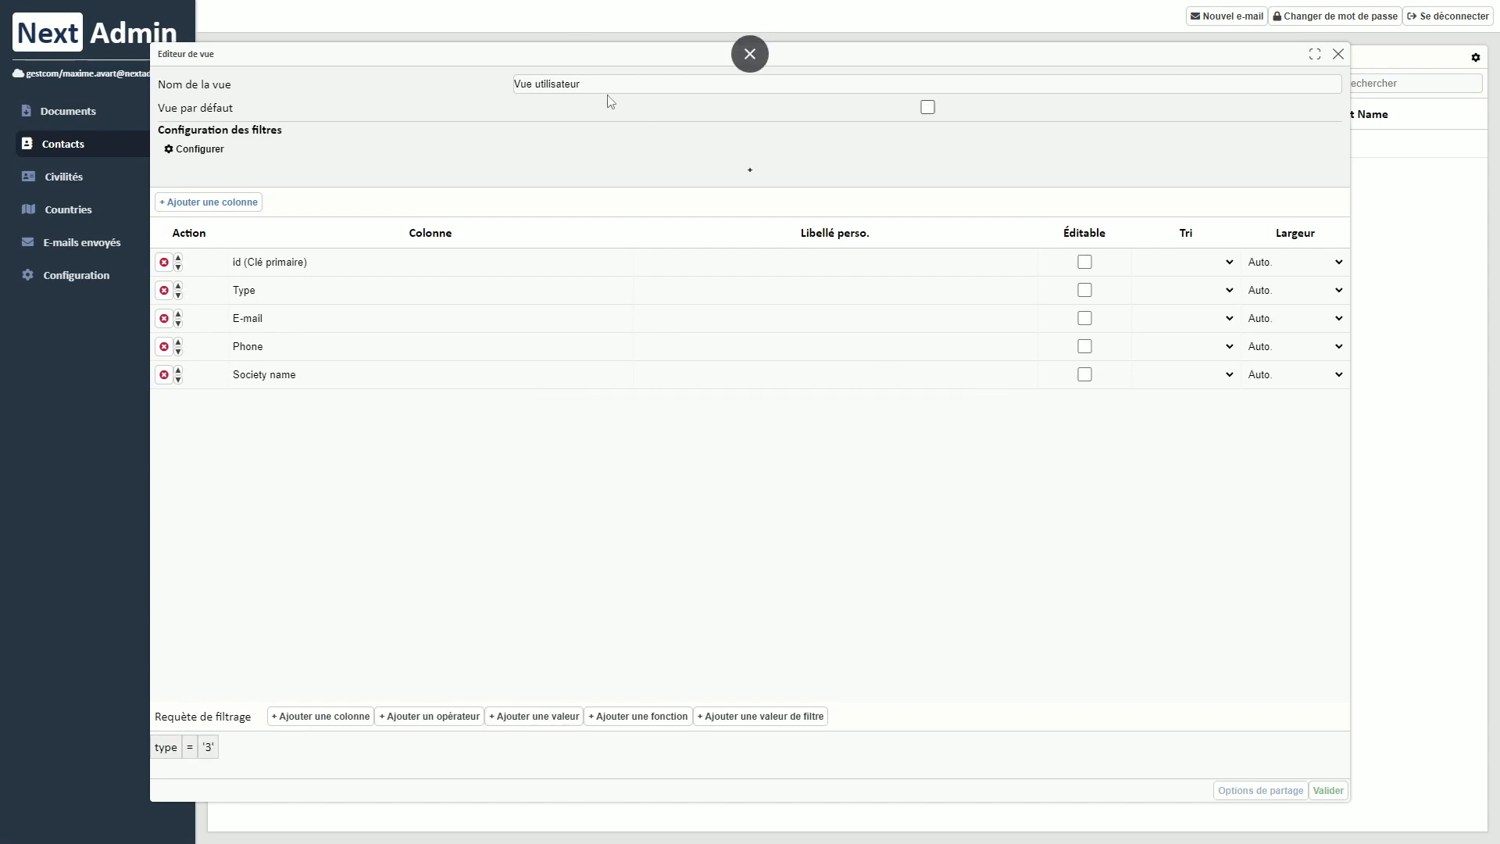
Name the new view Societies and save it.
drag(609, 86, 446, 85)
text(Societies)
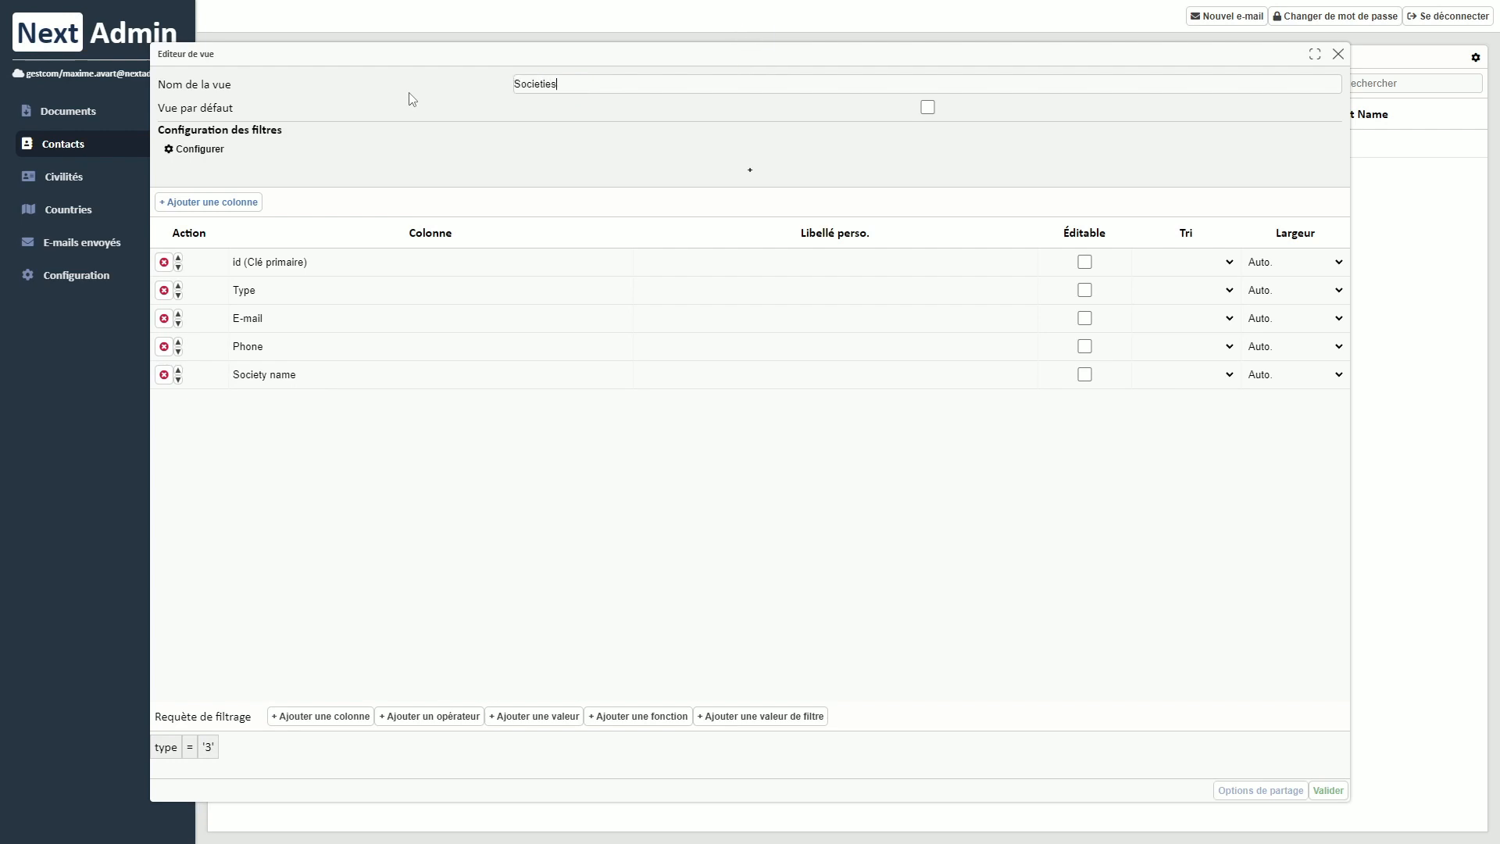
click(1331, 791)
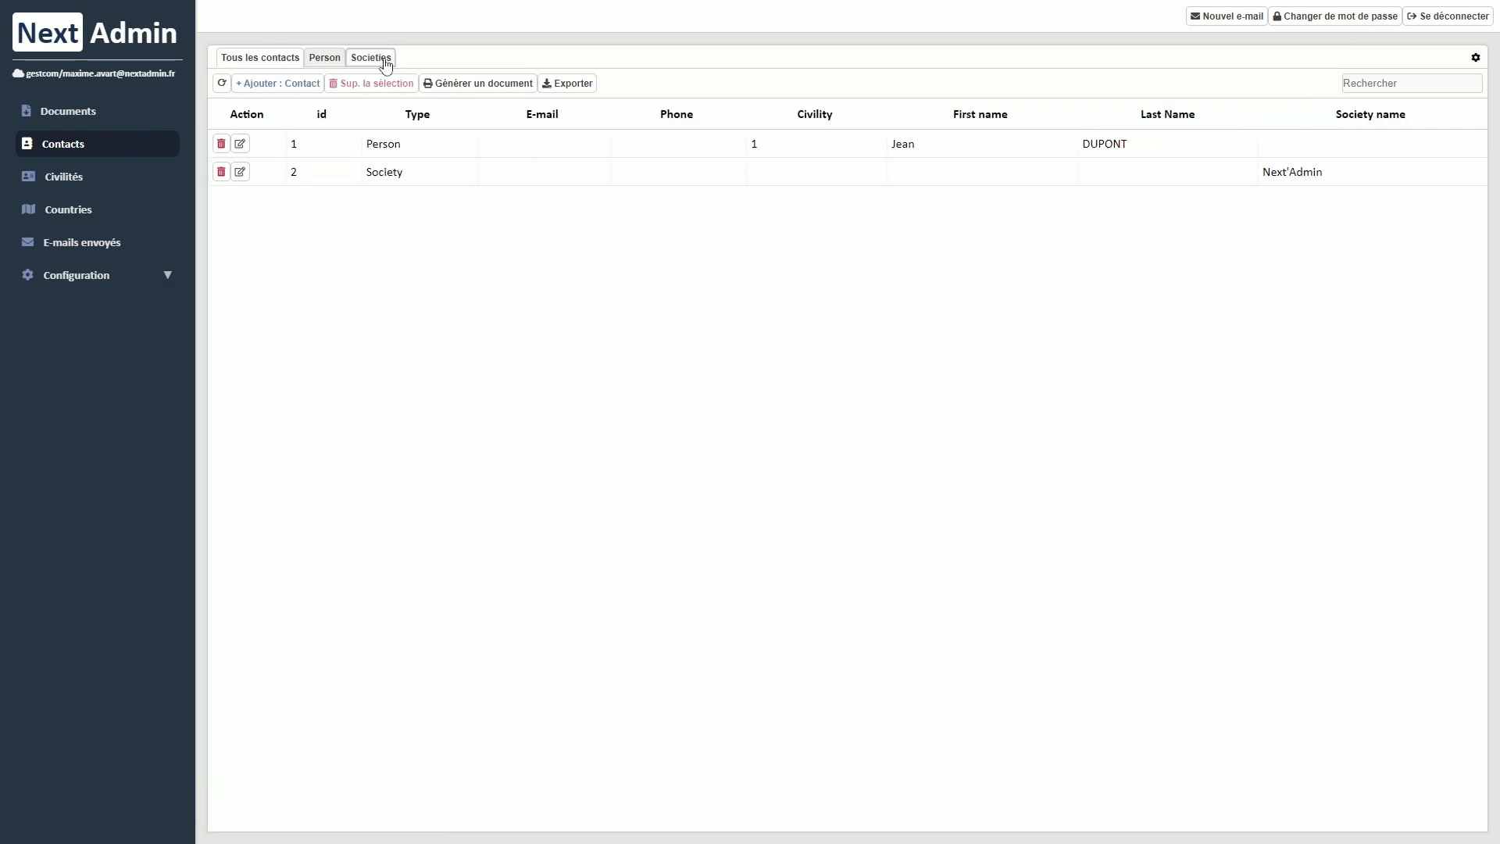
Display the Societies, Person and all-contacts views in turn to compare their columns and listed contacts.
click(385, 63)
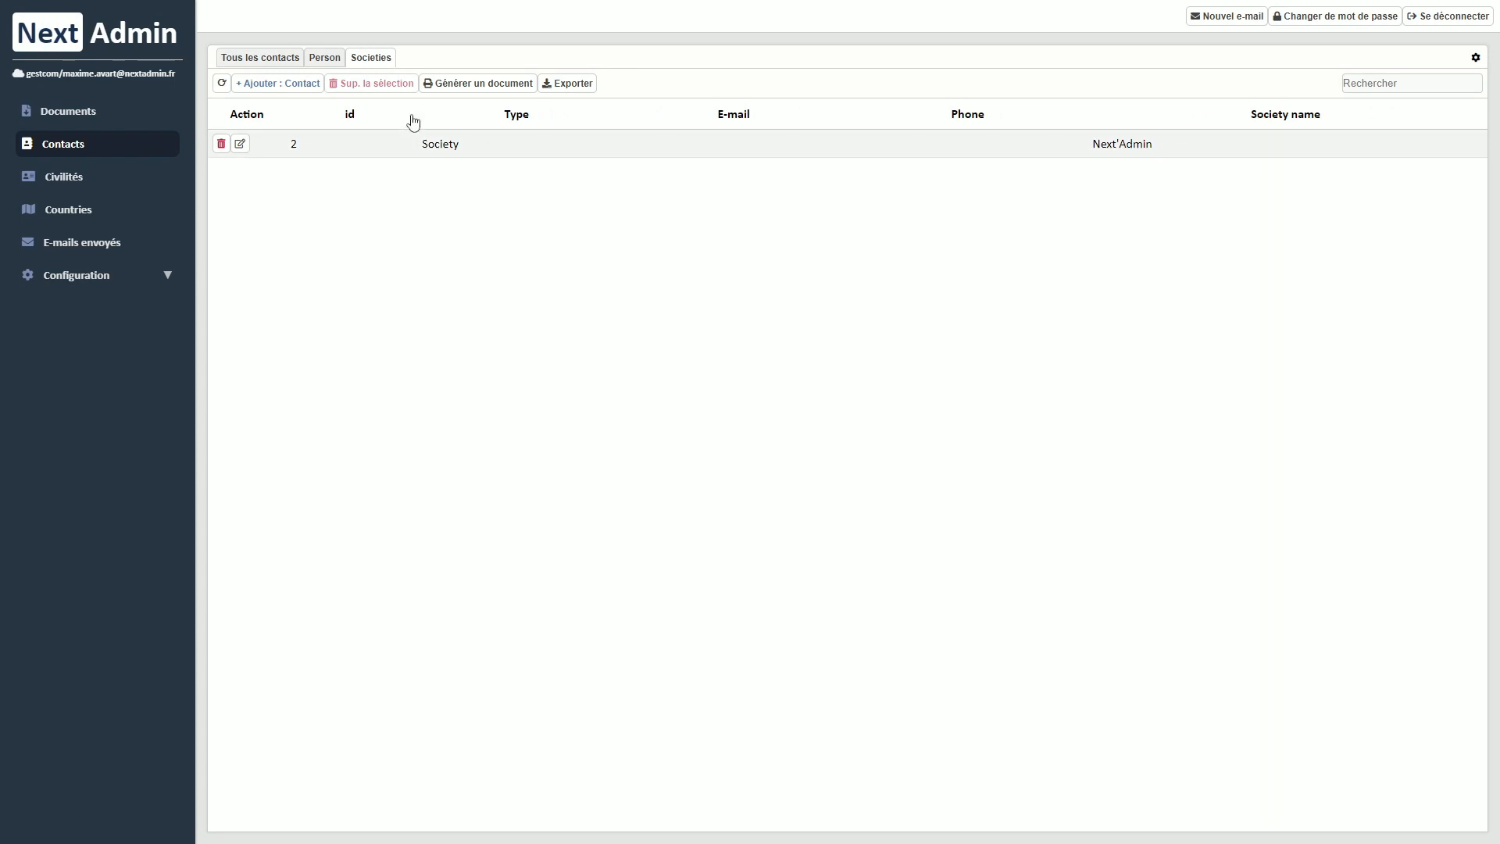
click(325, 60)
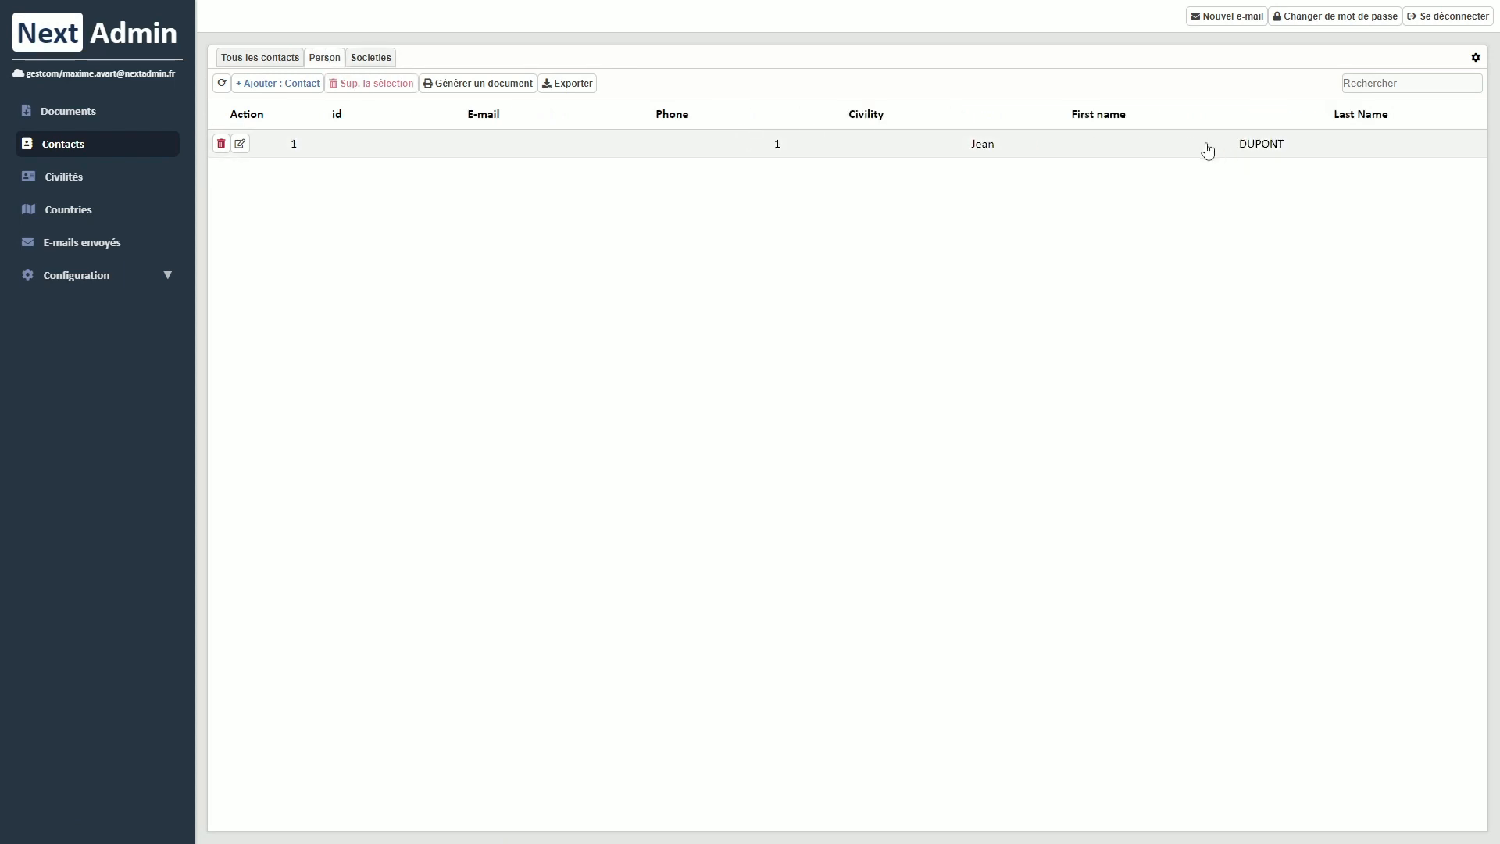
click(279, 71)
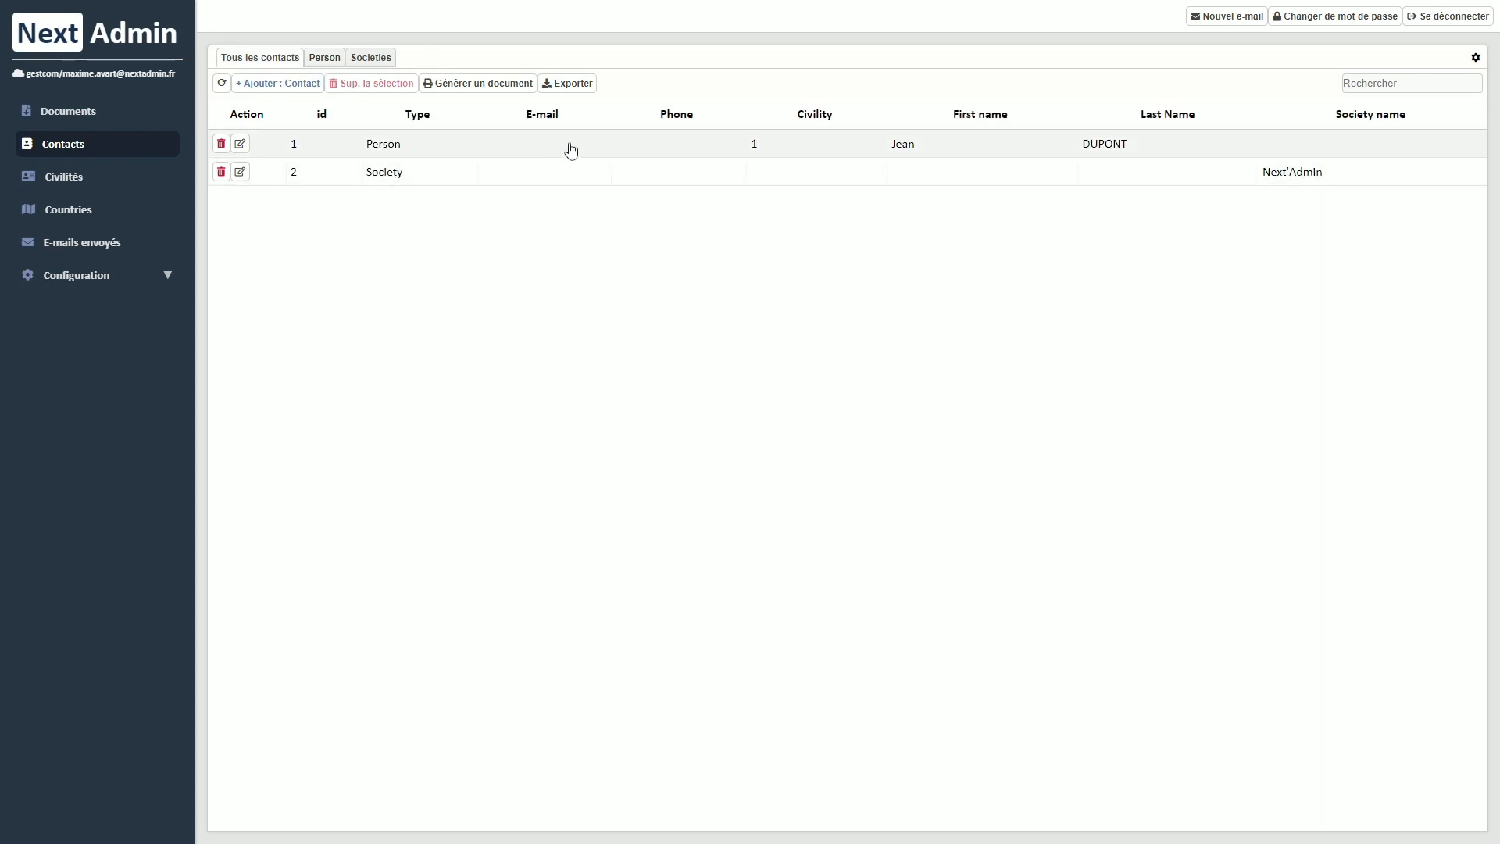